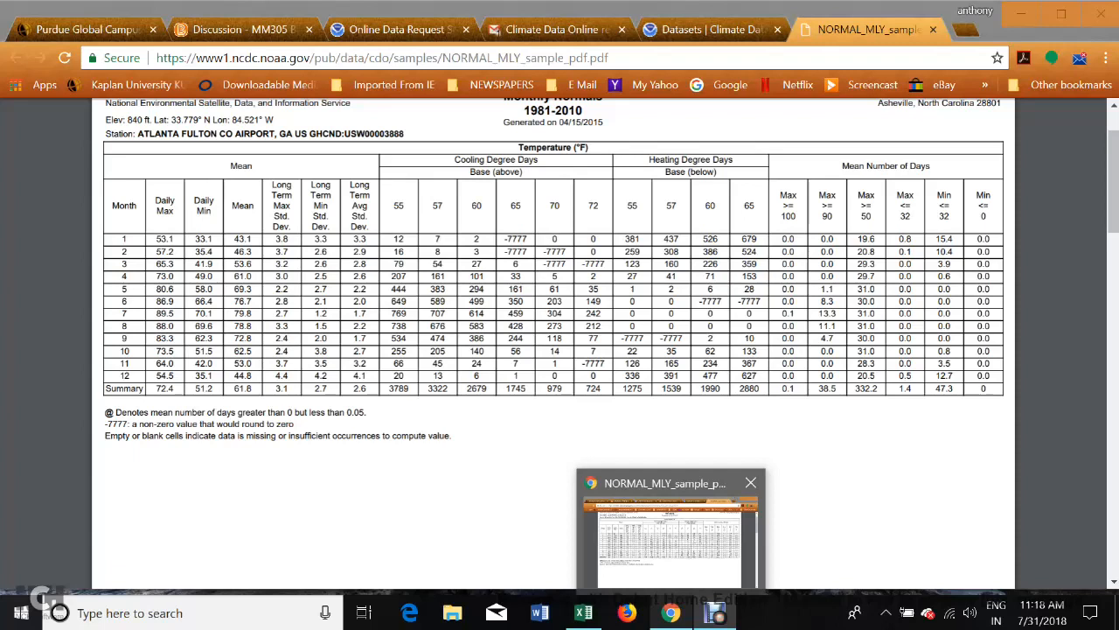
# Switch to the Excel workbook Book1 and enter the labels min, Q1, median, Q3 and max in cells E6 to E10.
pyautogui.click(583, 612)
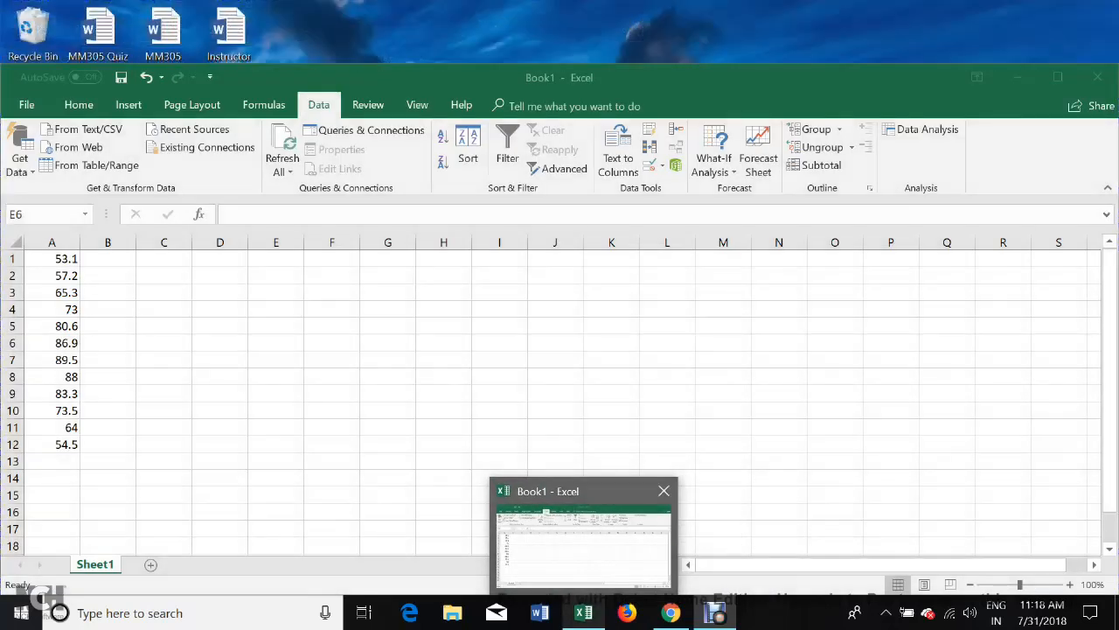
pyautogui.click(583, 537)
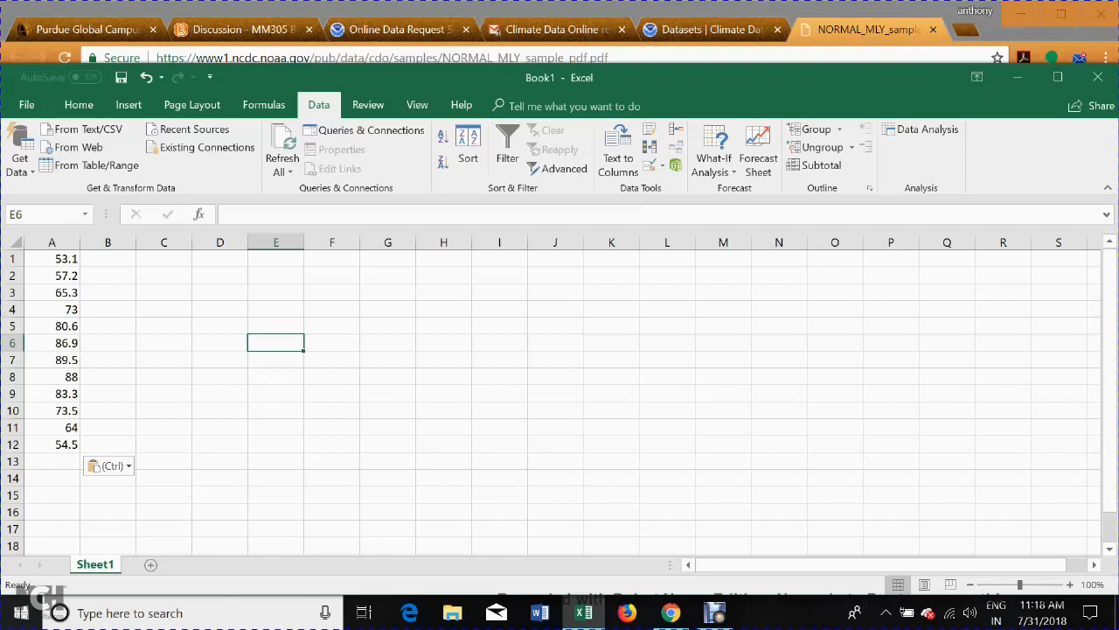
pyautogui.write('min')
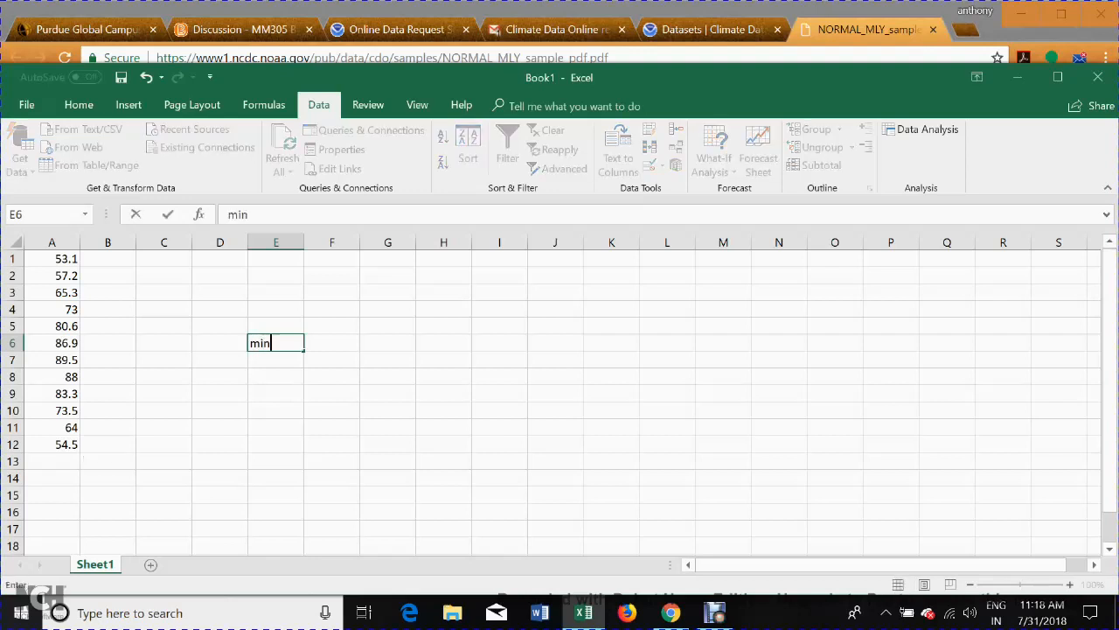
pyautogui.press('Return')
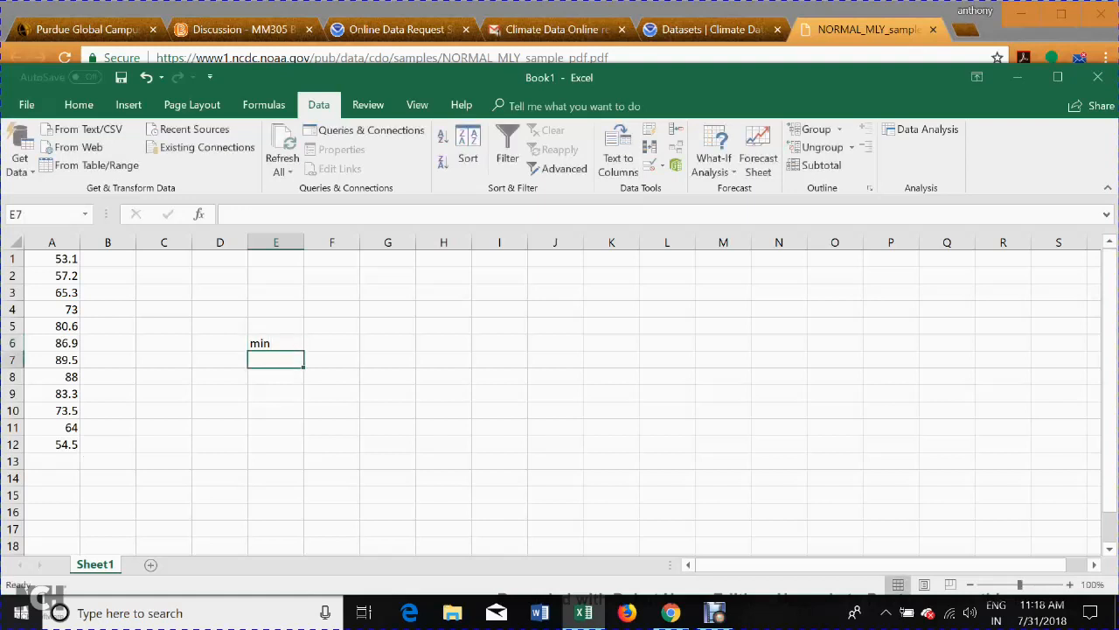
pyautogui.write('Q1')
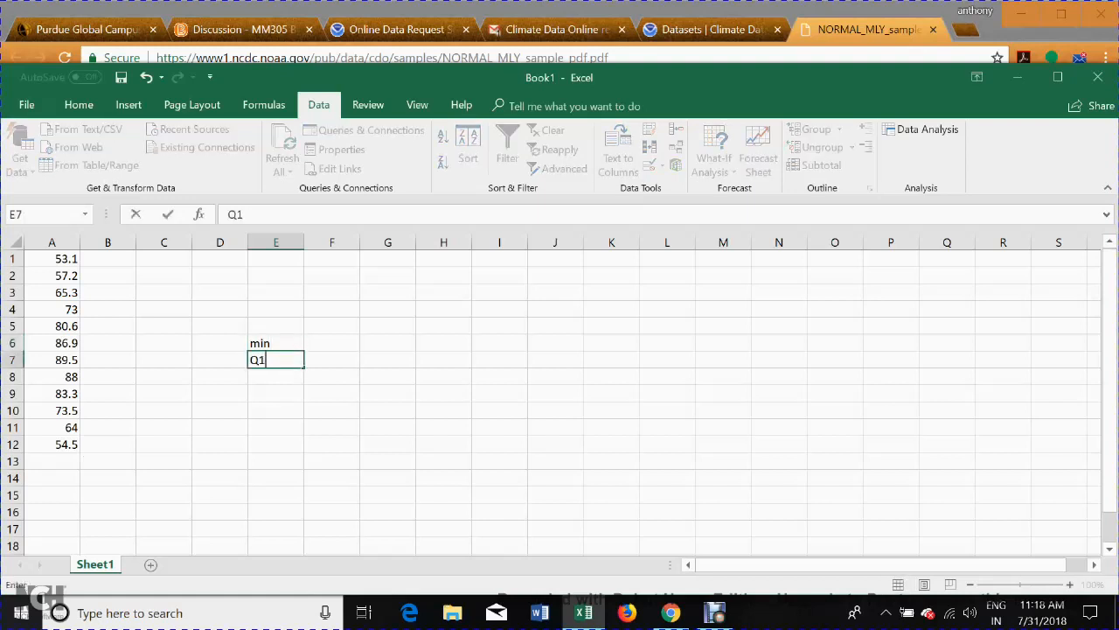
pyautogui.press('Return')
pyautogui.write('me')
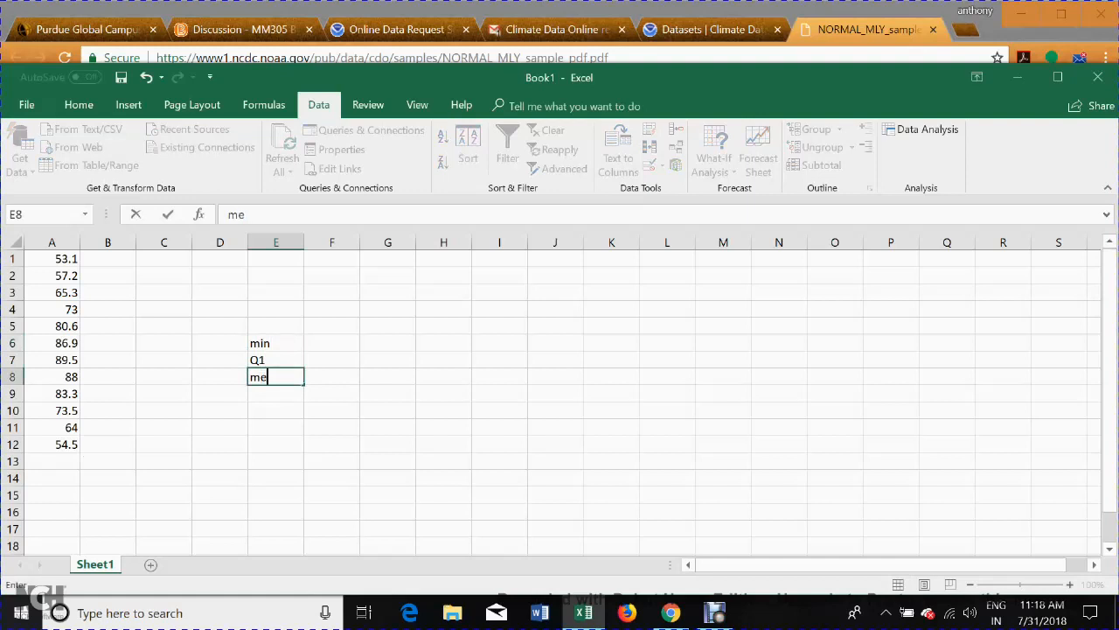
pyautogui.write('dian')
pyautogui.press('Return')
pyautogui.press('Return')
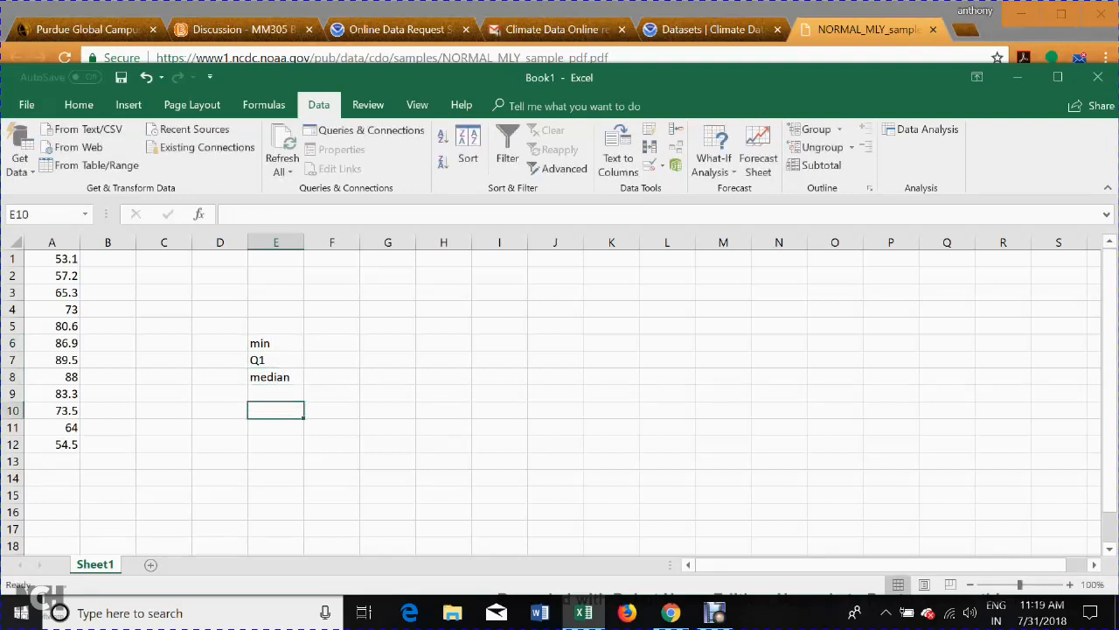
pyautogui.press('Up')
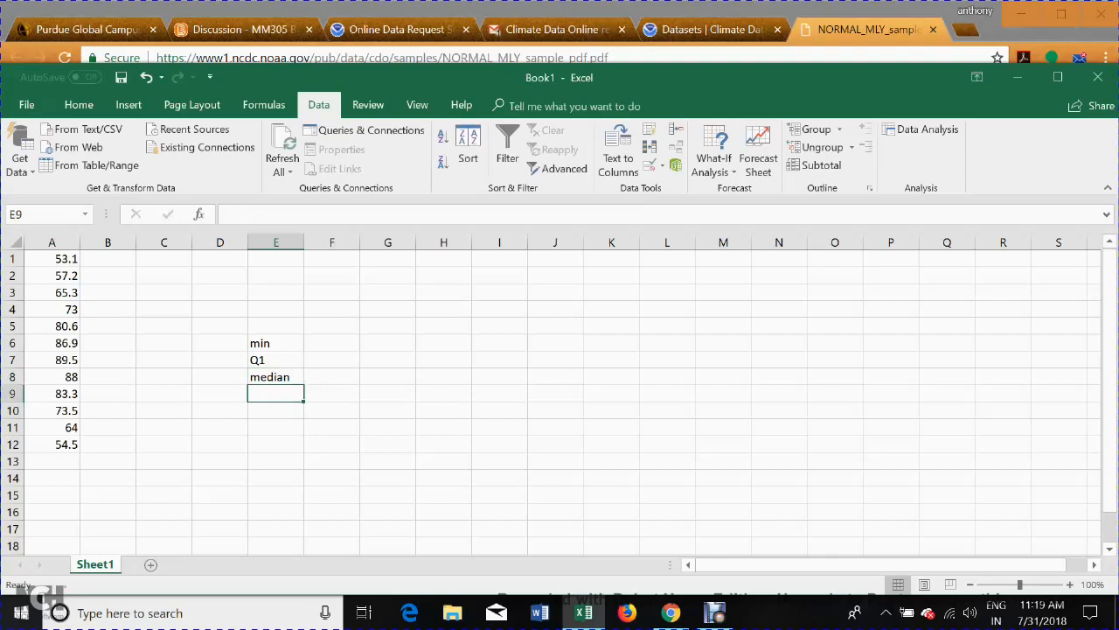
pyautogui.write('Q3')
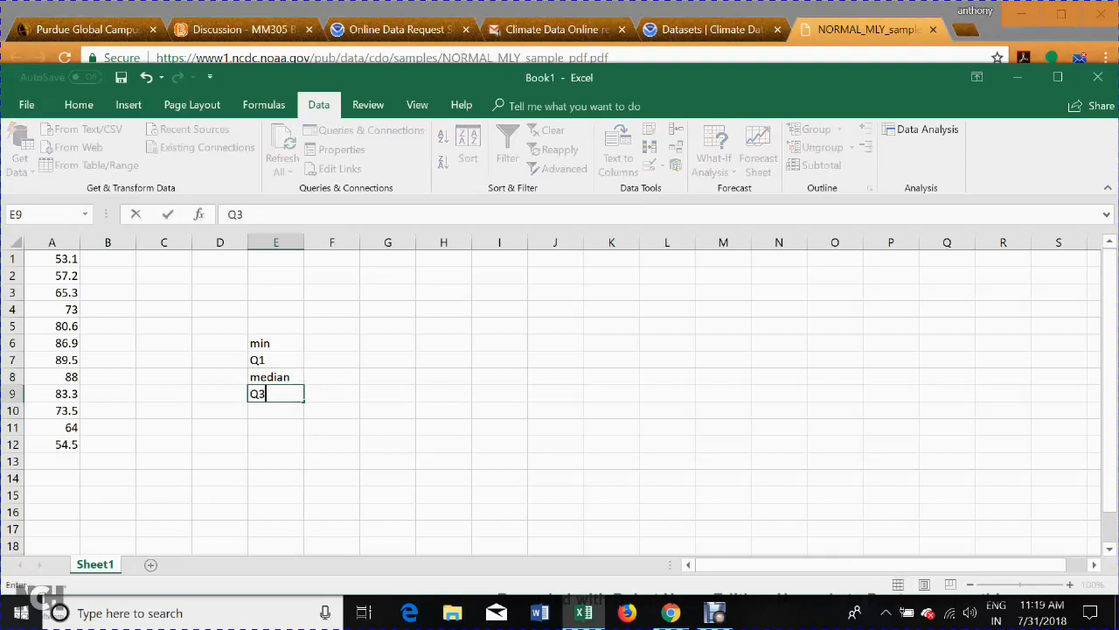
pyautogui.press('Return')
pyautogui.write('max')
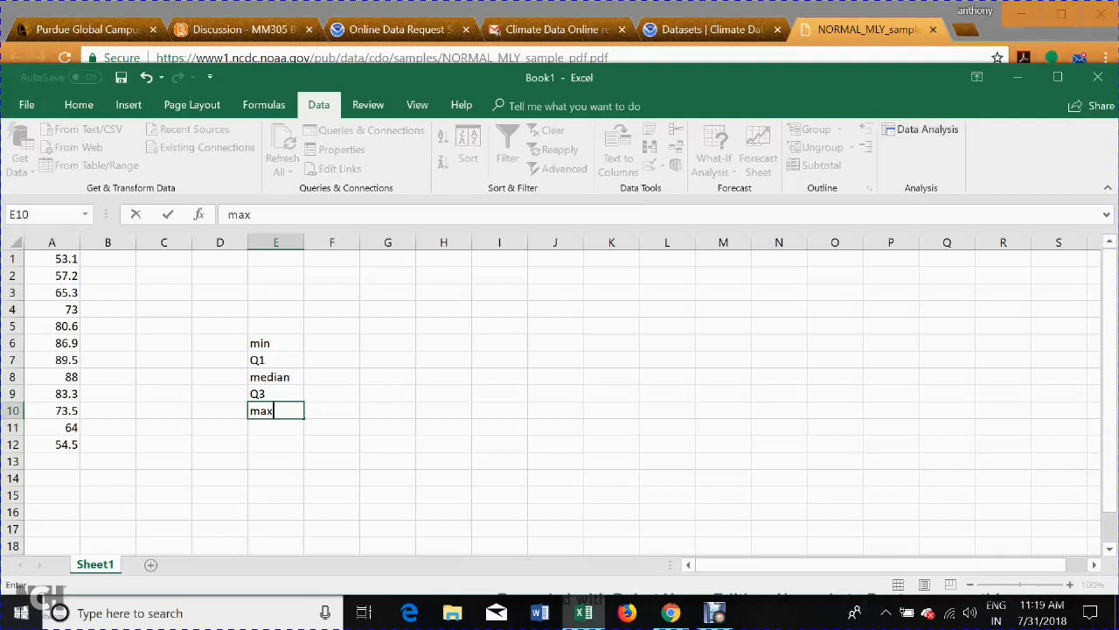
pyautogui.click(331, 342)
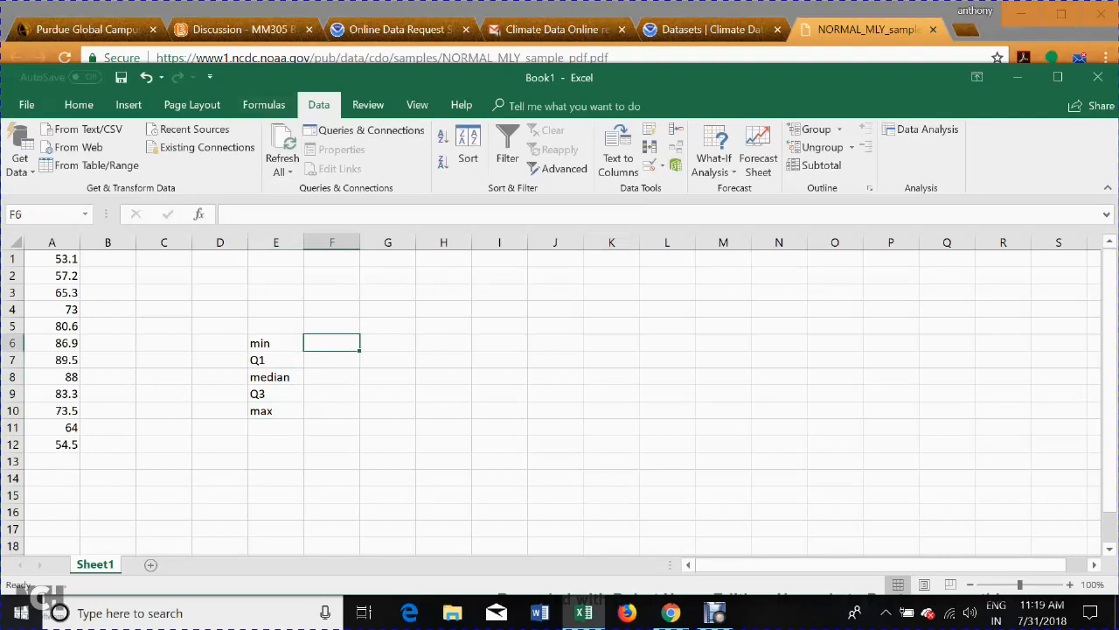
# Run Descriptive Statistics on A1:A12 with summary statistics output to a new worksheet, and widen the result columns A and B.
pyautogui.click(922, 128)
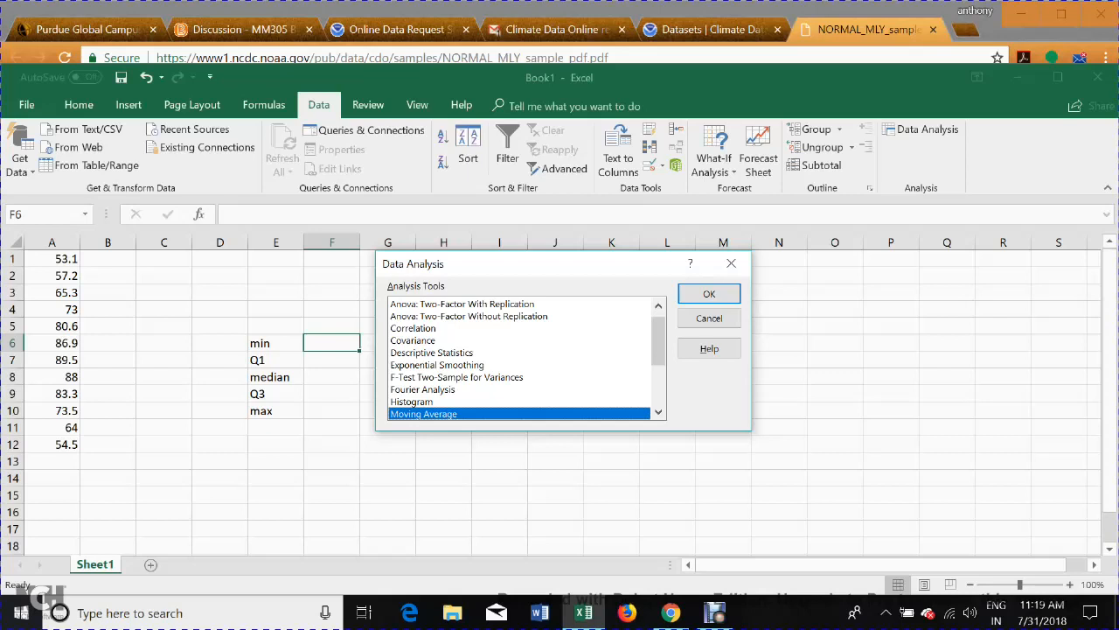
pyautogui.click(432, 353)
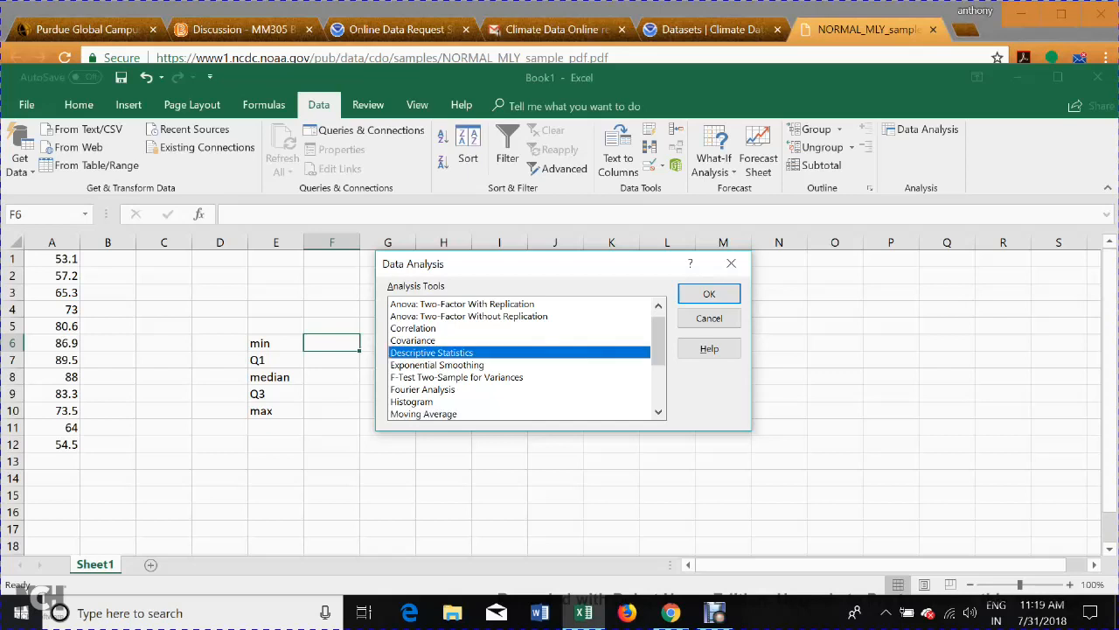
pyautogui.click(709, 293)
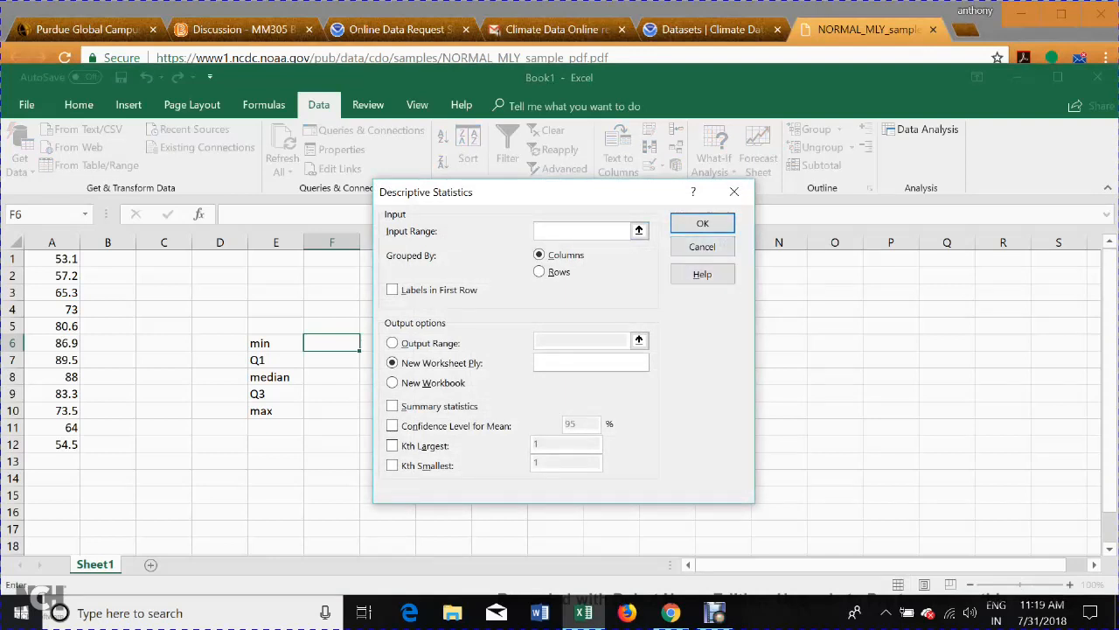
pyautogui.moveTo(52, 259); pyautogui.dragTo(66, 444)
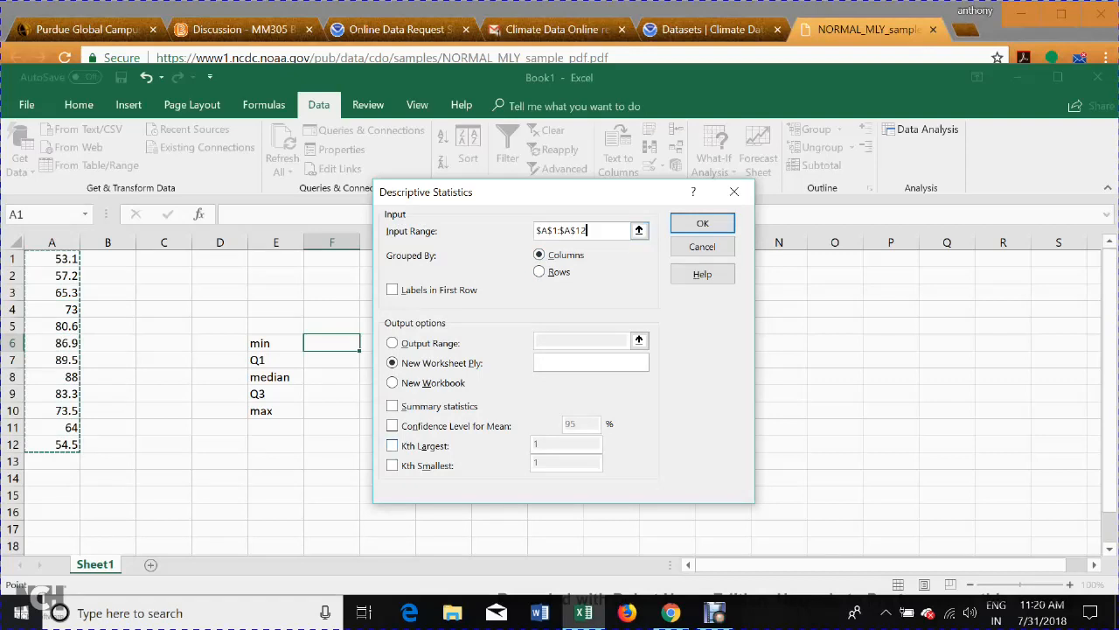
pyautogui.click(393, 406)
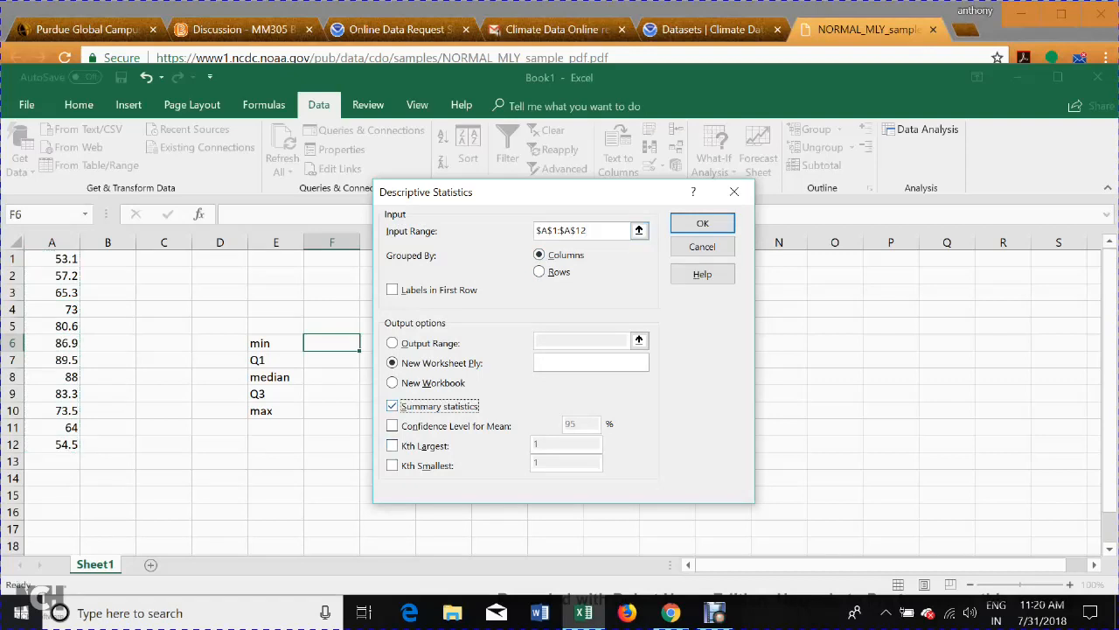
pyautogui.click(702, 223)
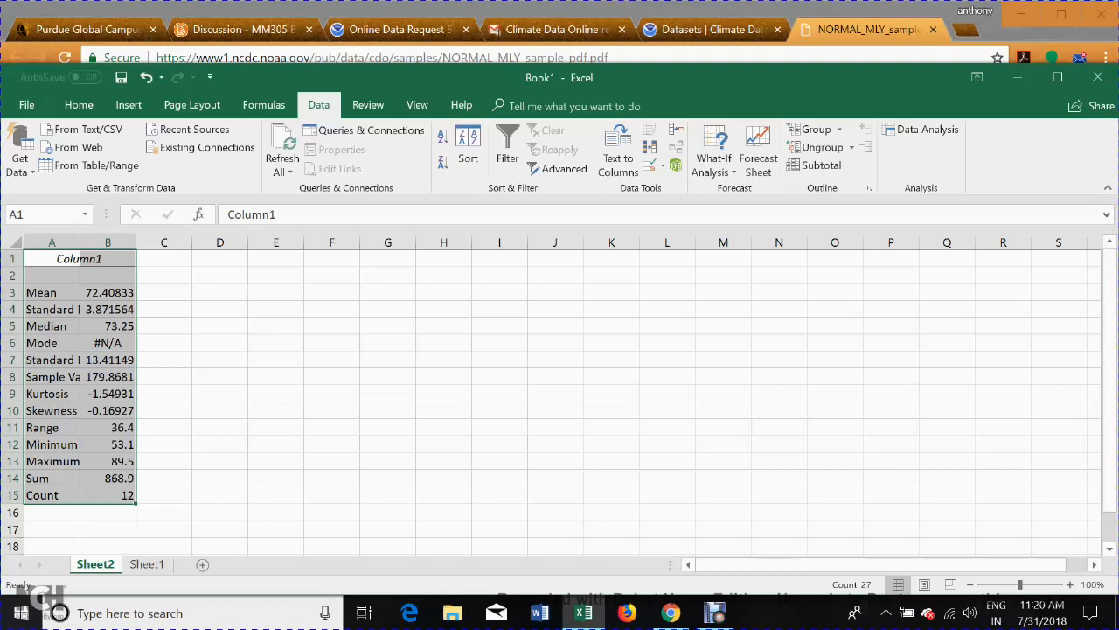
pyautogui.moveTo(80, 242); pyautogui.dragTo(217, 242)
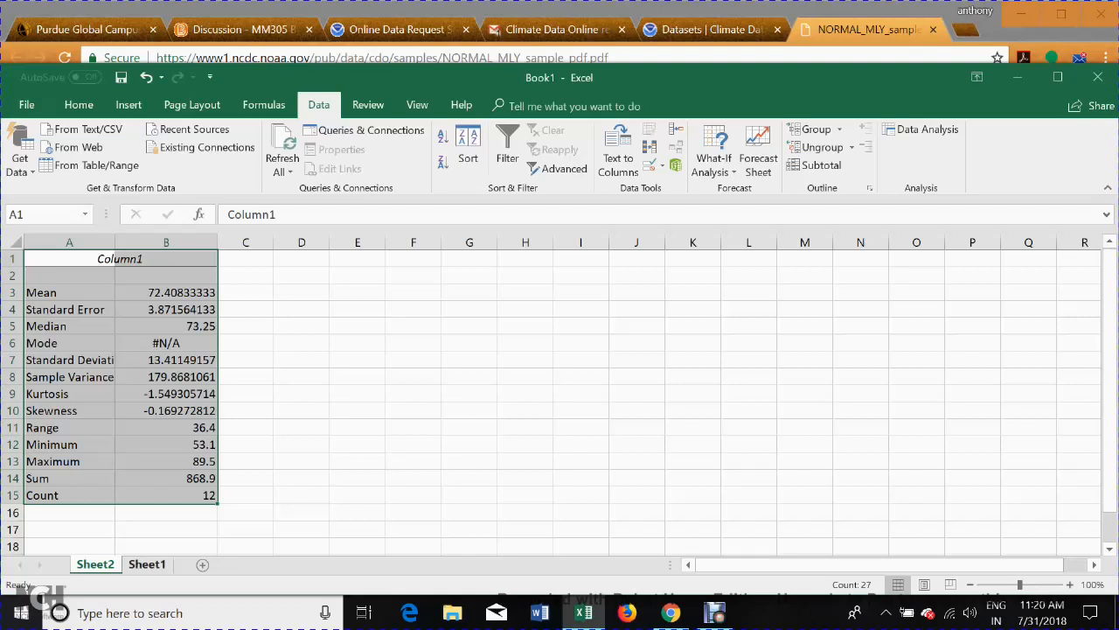
# Enter 73.25 beside the median label in cell F8 of Sheet1.
pyautogui.click(147, 564)
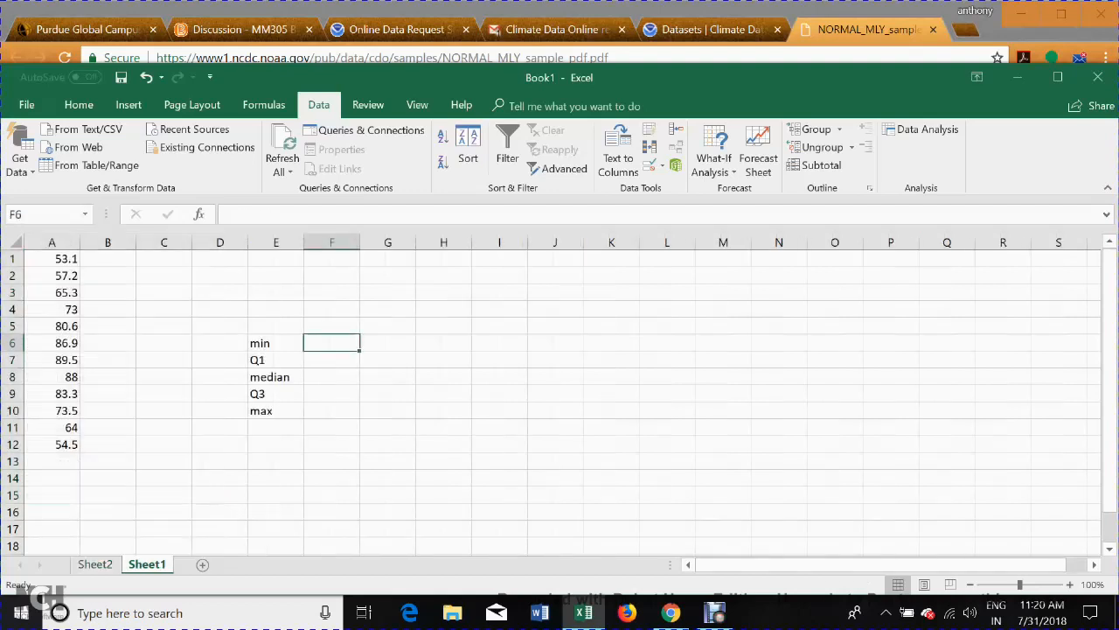
pyautogui.click(332, 377)
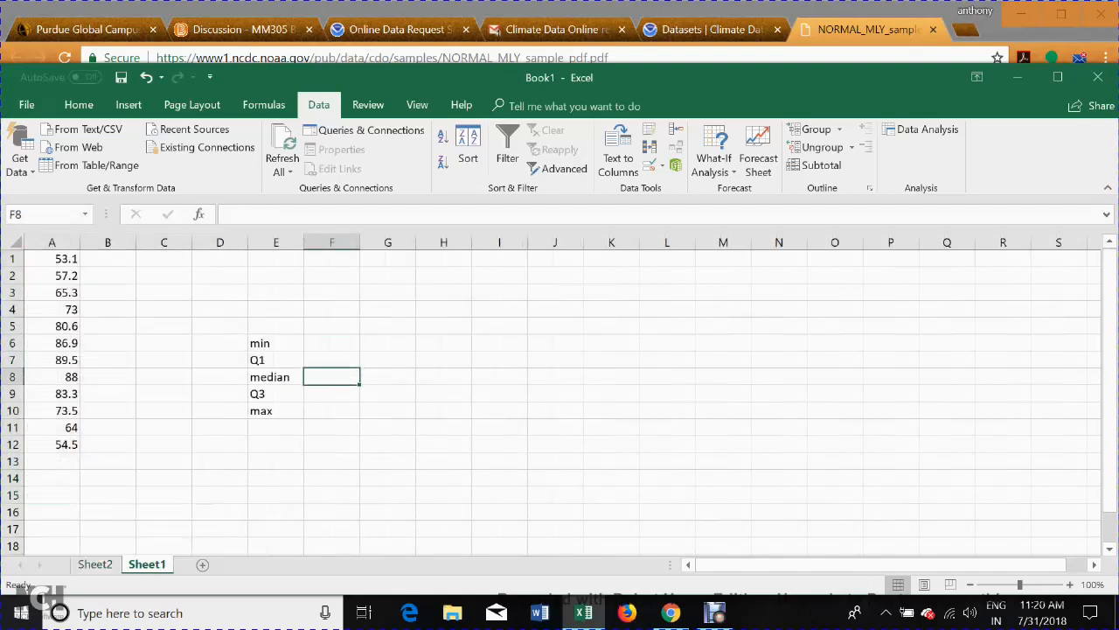
pyautogui.write('73')
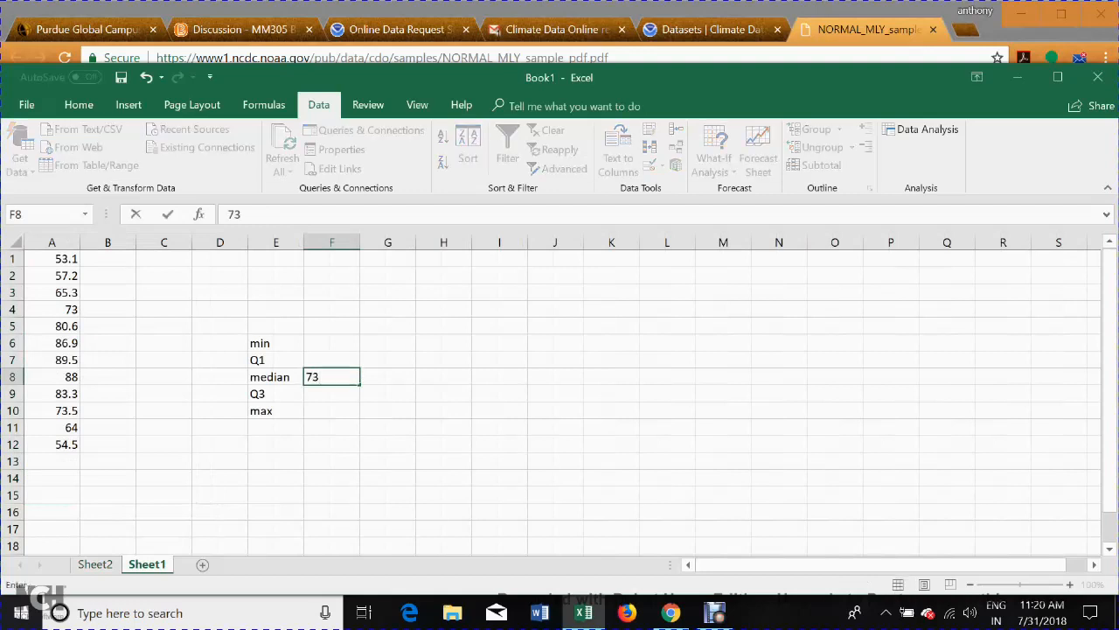
pyautogui.write('.25')
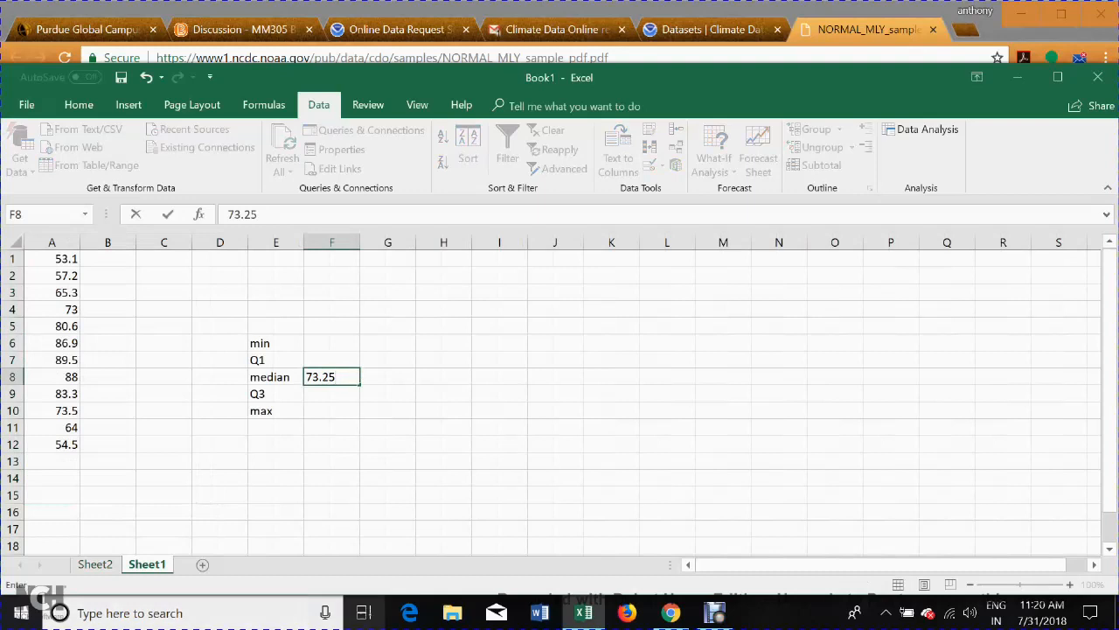
pyautogui.moveTo(584, 612)
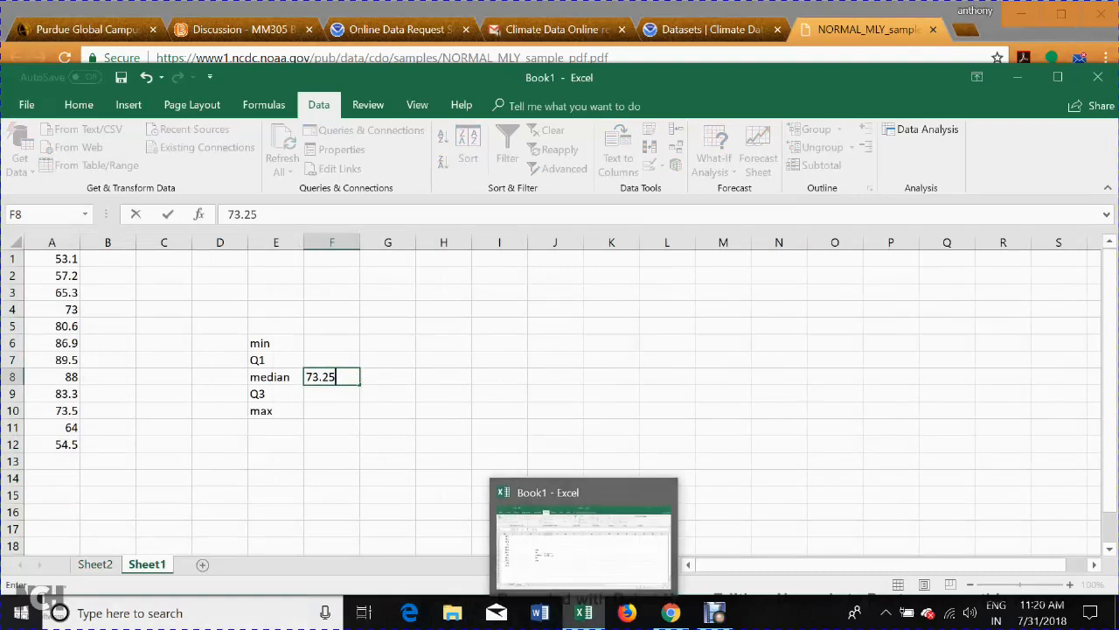
# Check the minimum and maximum on Sheet2, and enter 53.1 in F6 and 89.5 in F10 of Sheet1.
pyautogui.click(94, 564)
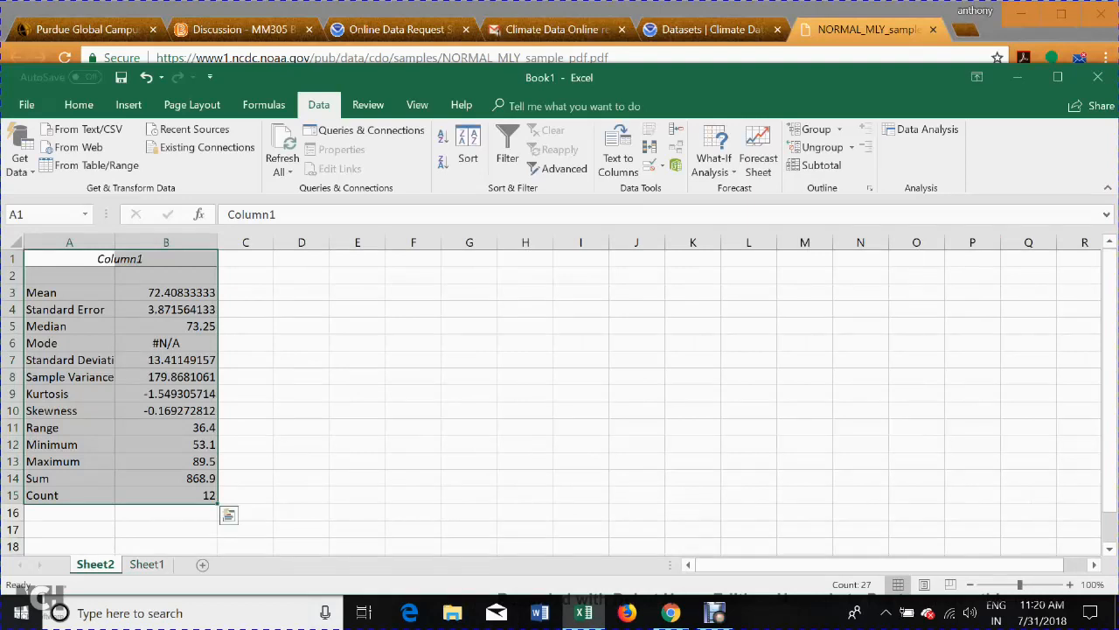
pyautogui.click(147, 564)
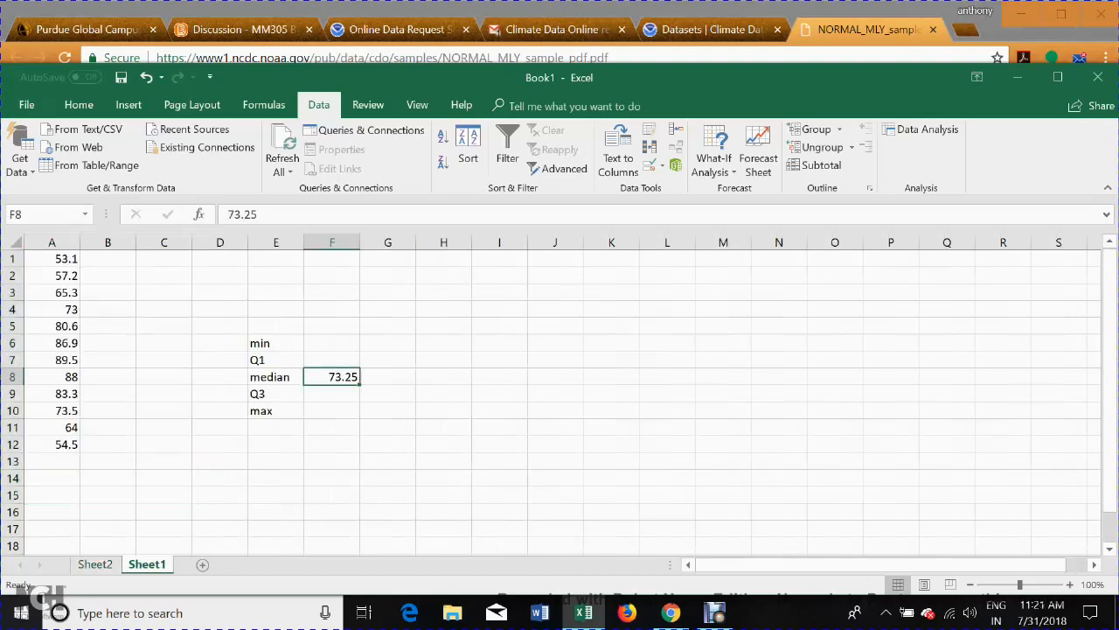
pyautogui.click(332, 343)
pyautogui.write('53')
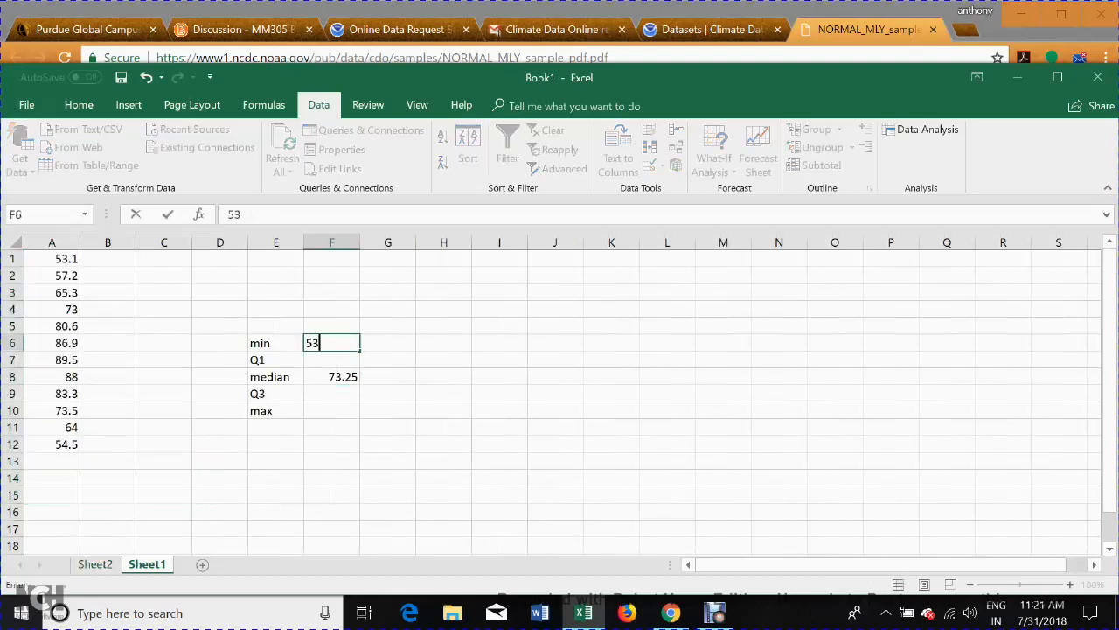
pyautogui.write('.1')
pyautogui.click(331, 410)
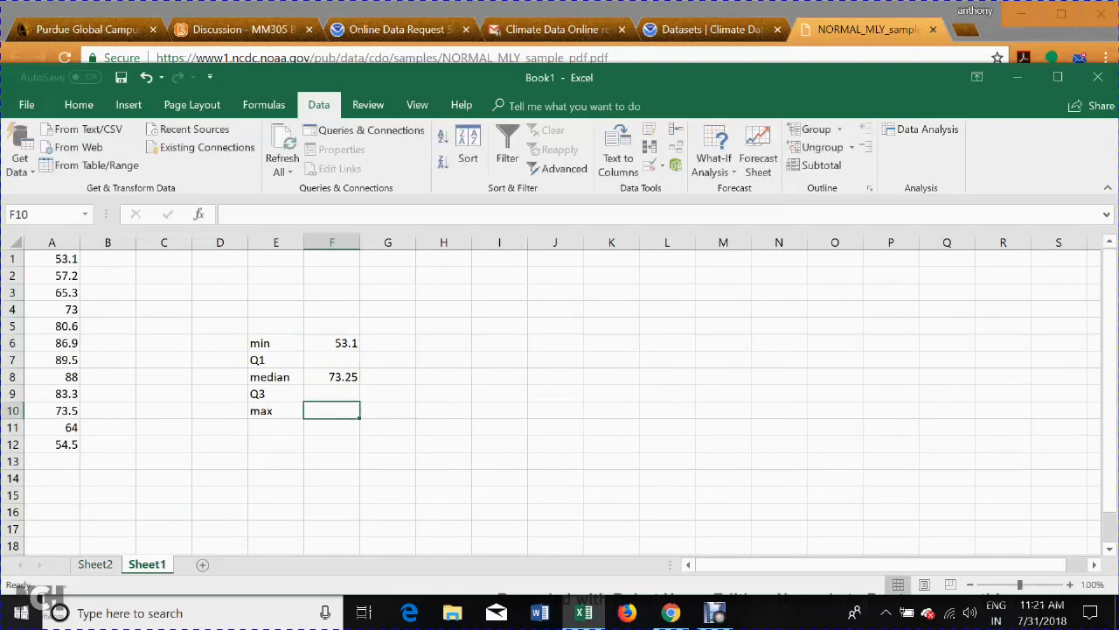
pyautogui.write('89.5')
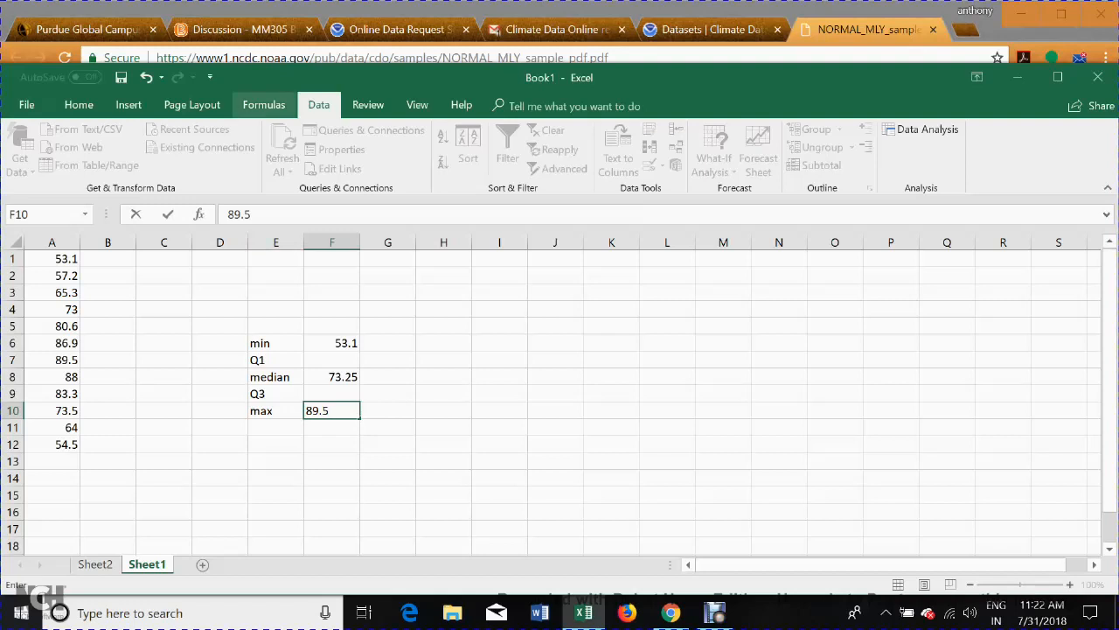
pyautogui.click(264, 104)
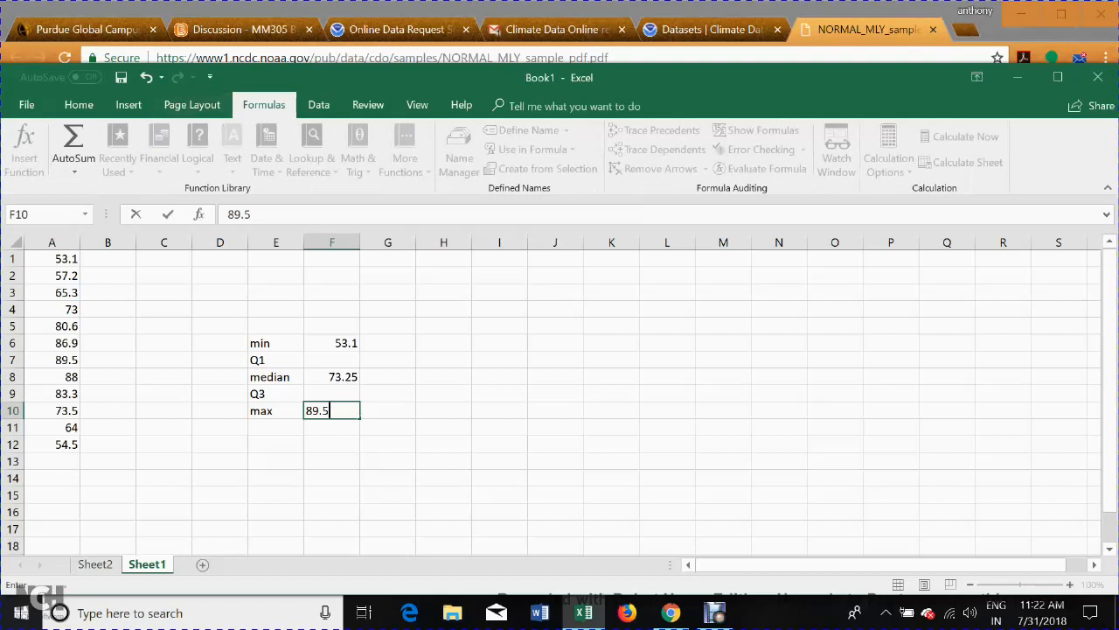
pyautogui.click(27, 105)
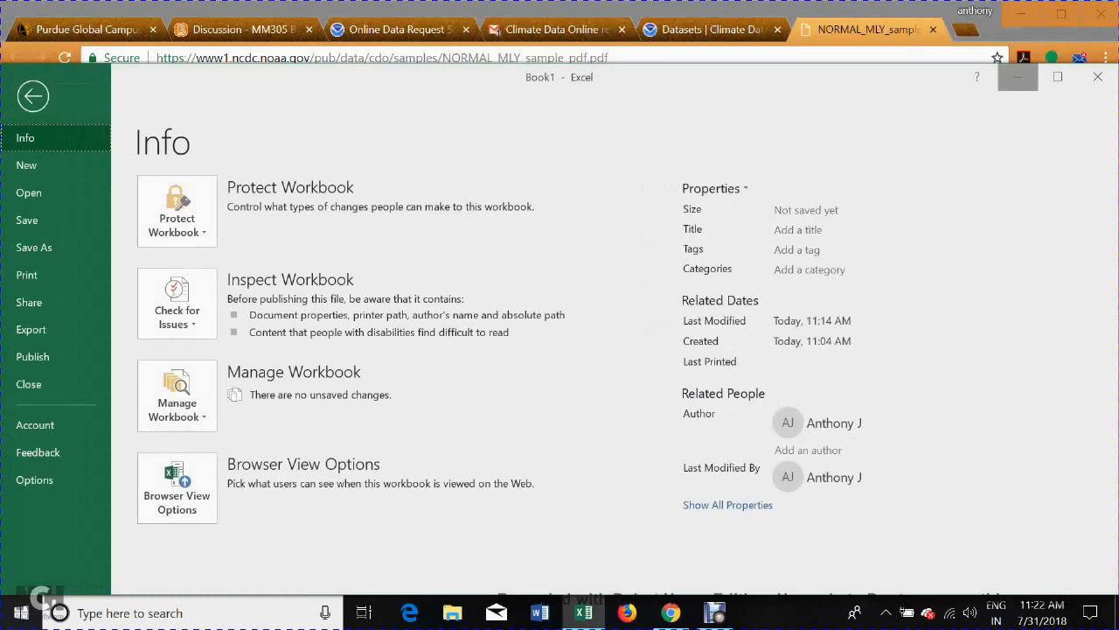
pyautogui.click(1017, 77)
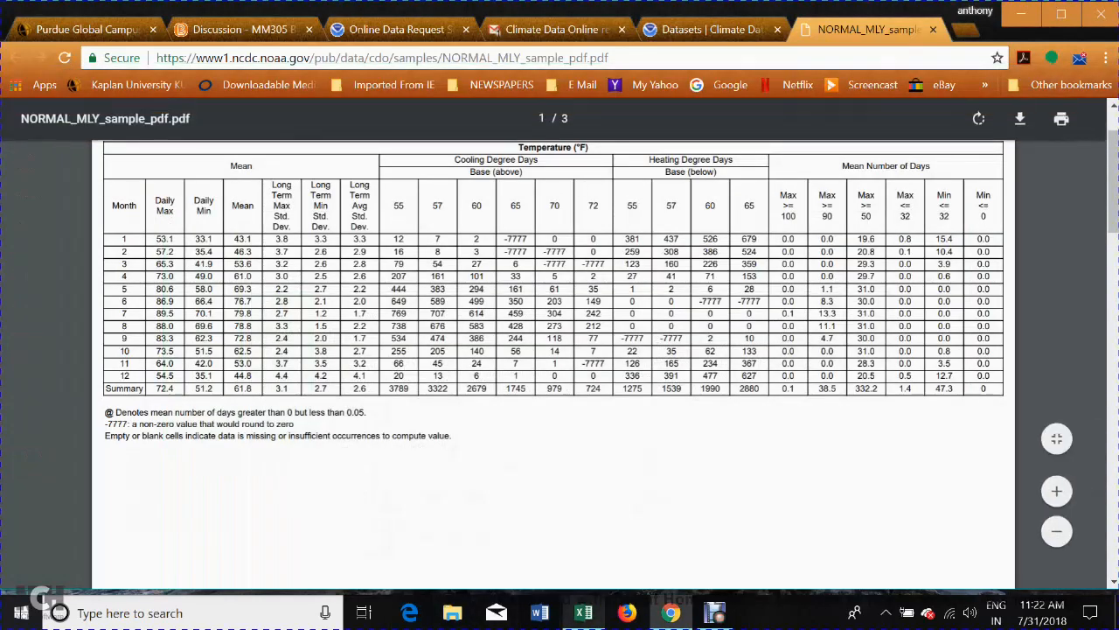
pyautogui.moveTo(583, 612)
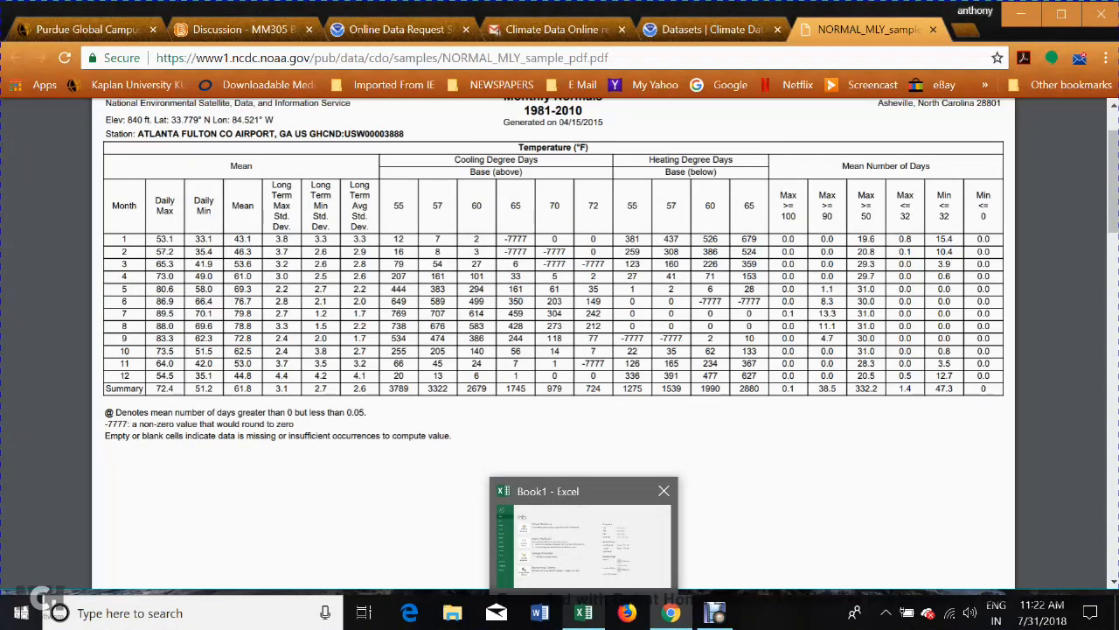
pyautogui.click(583, 536)
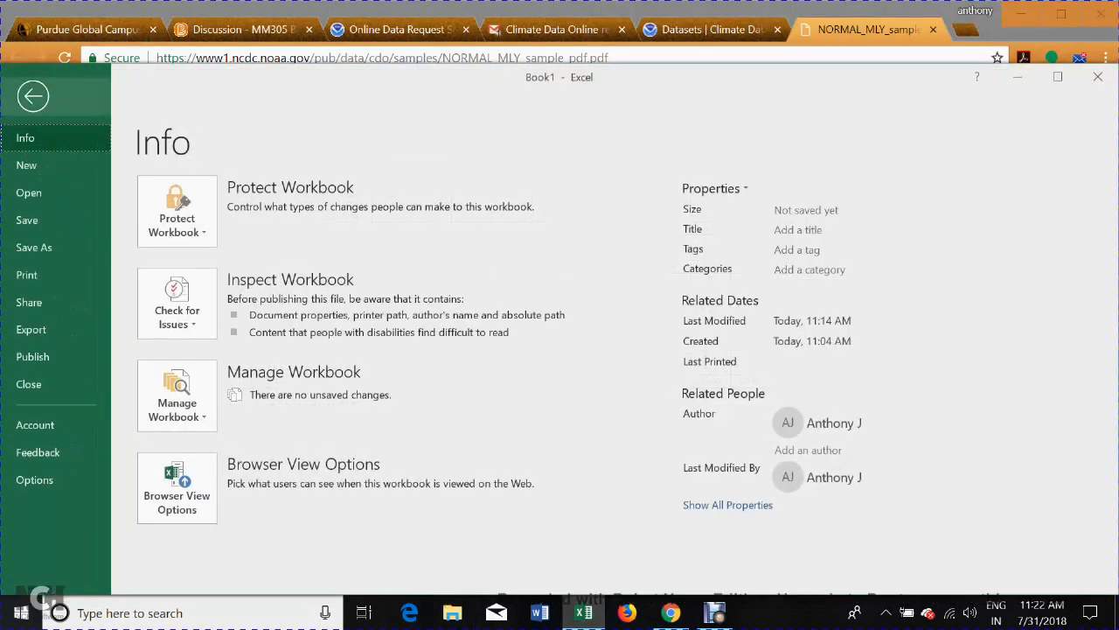
pyautogui.click(32, 96)
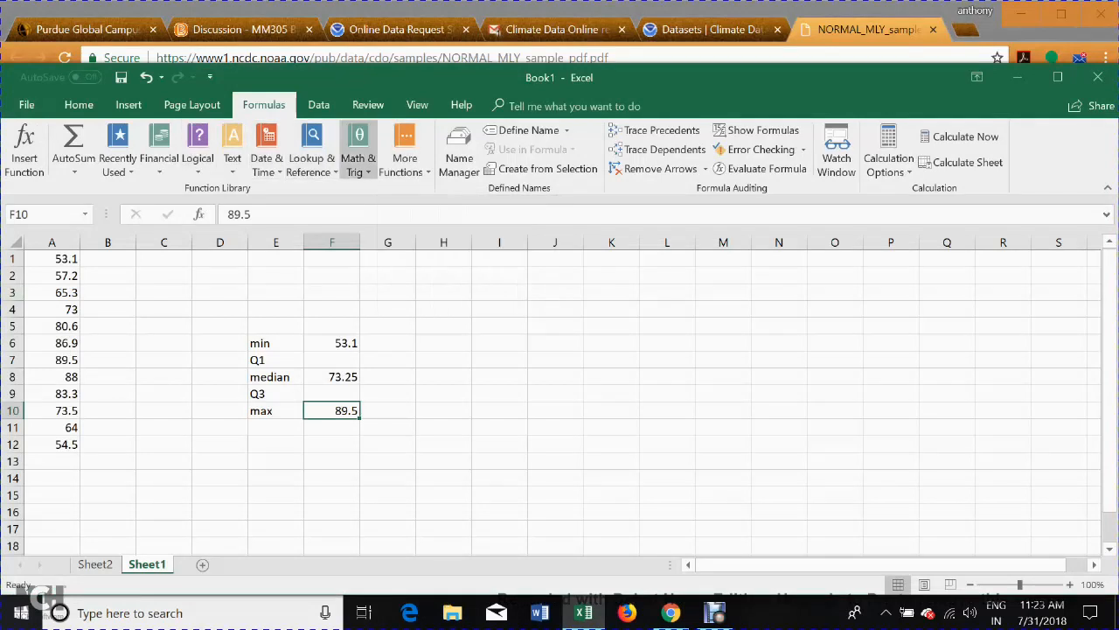
# Evaluate the first quartile of A1:A12 with the statistical function QUARTILE.INC, using quart 1.
pyautogui.click(405, 150)
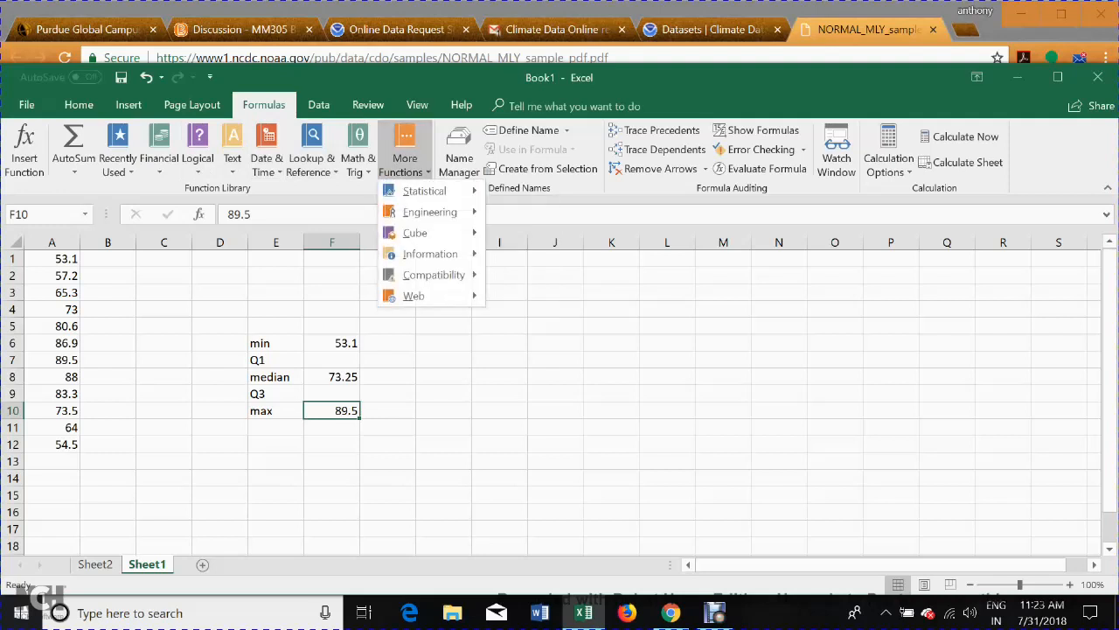
pyautogui.moveTo(424, 190)
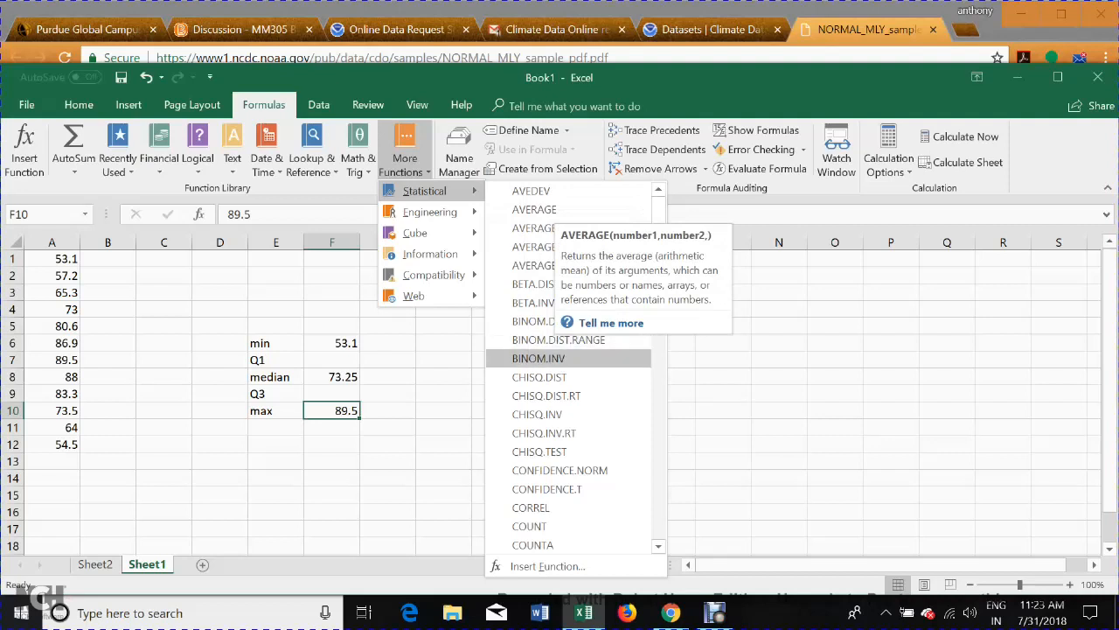
pyautogui.scroll(-7, 577, 368)
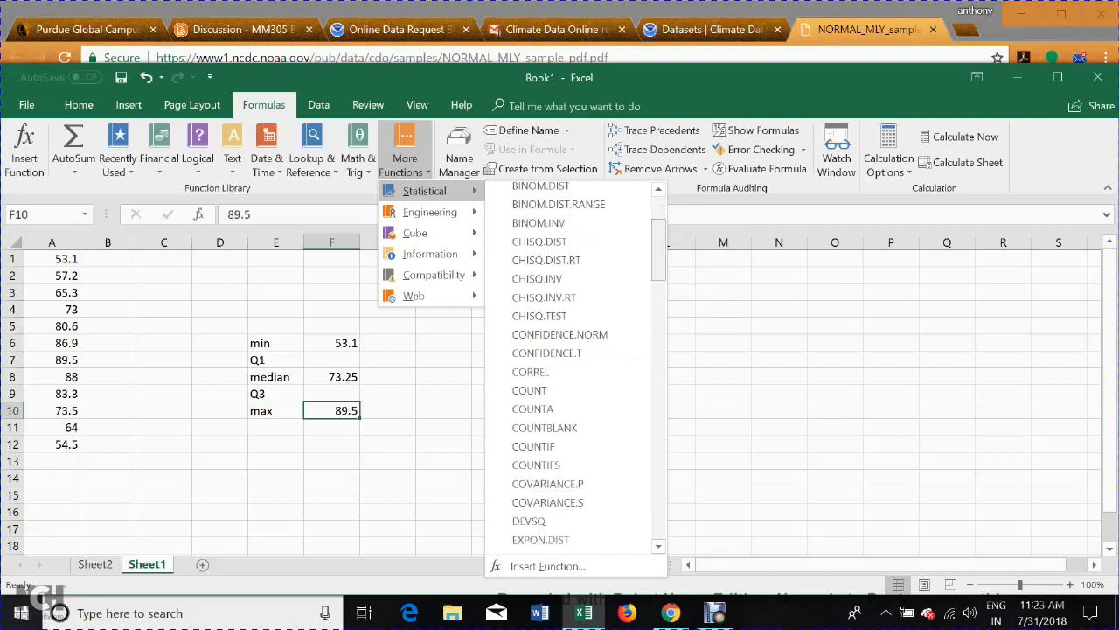
pyautogui.scroll(-6, 577, 368)
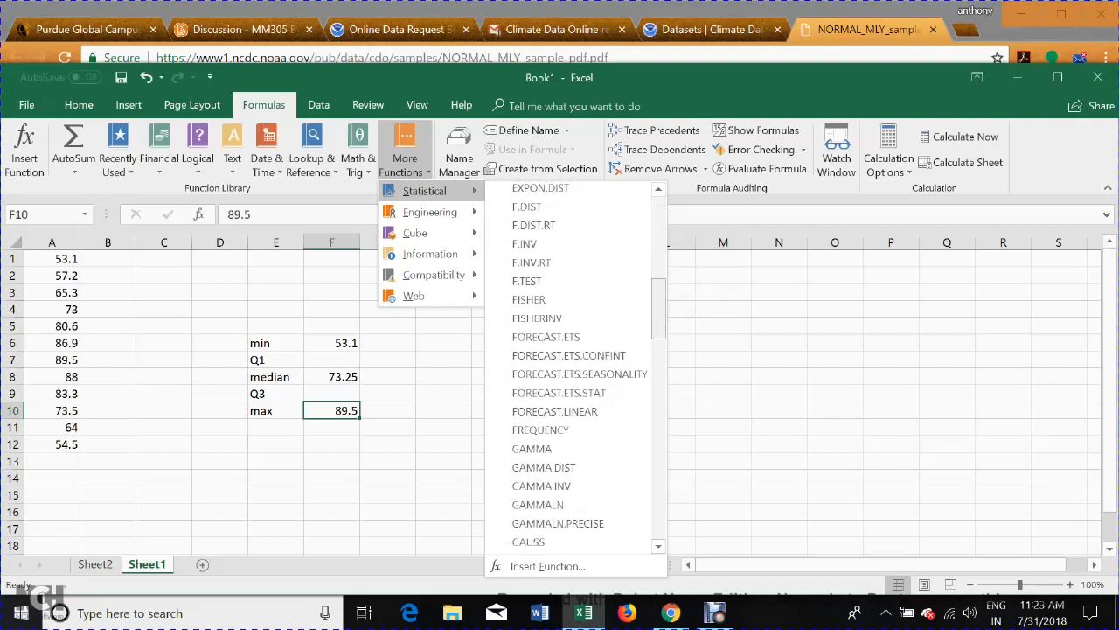
pyautogui.scroll(-7, 577, 367)
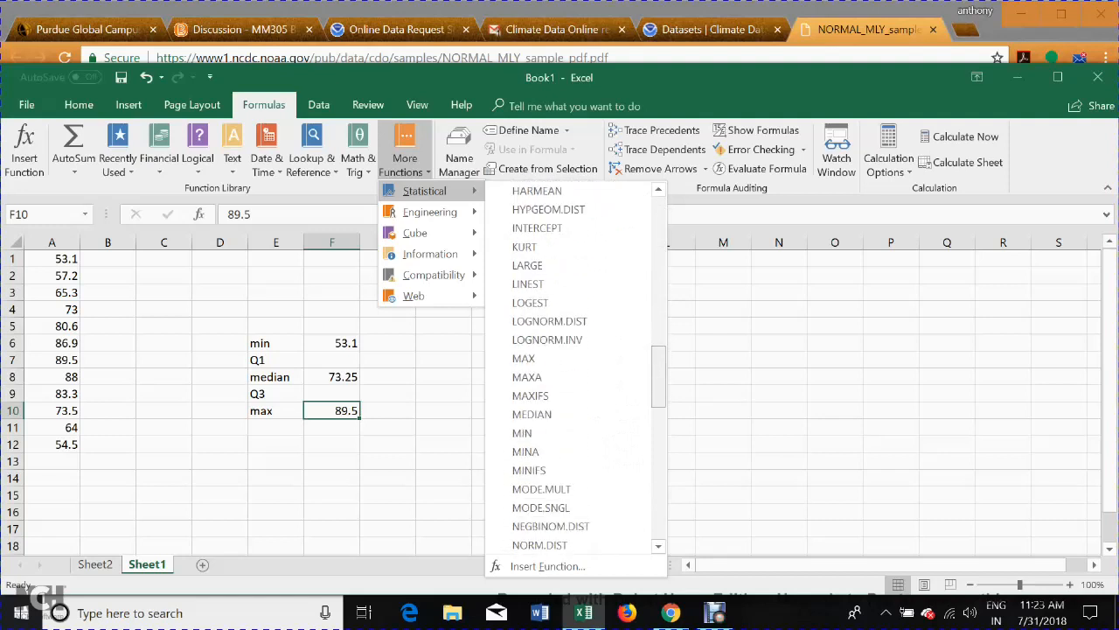
pyautogui.scroll(-2, 577, 367)
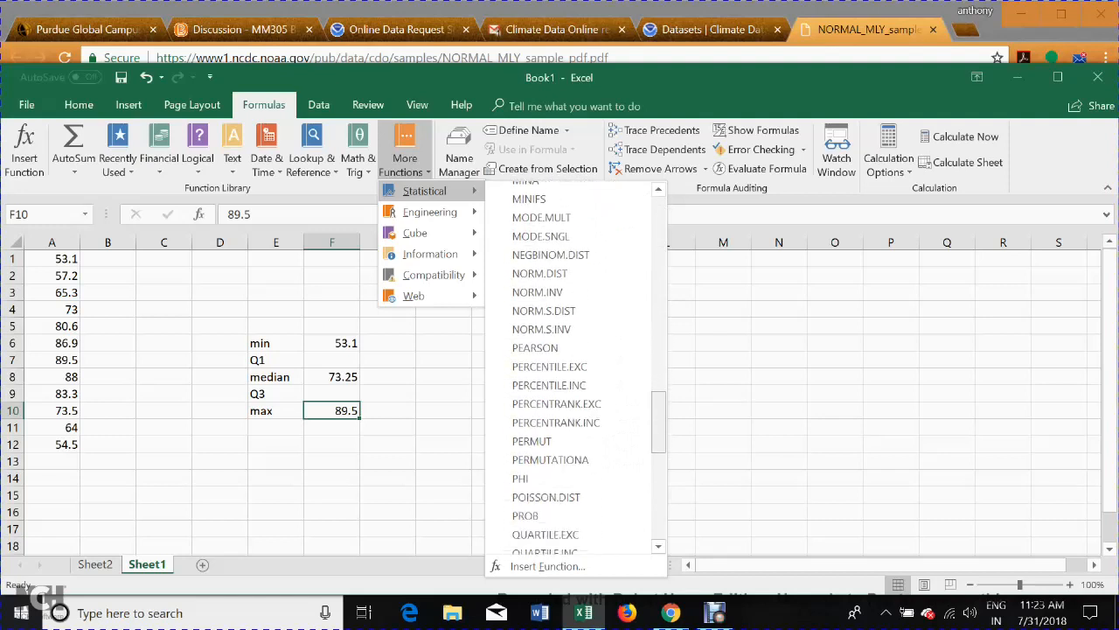
pyautogui.scroll(-3, 577, 367)
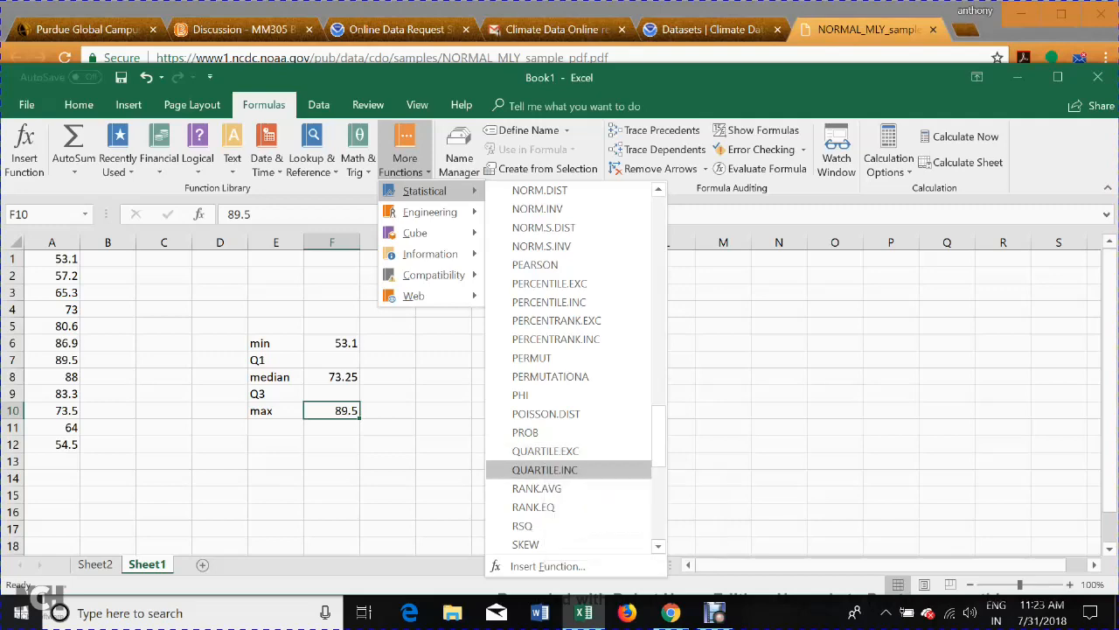
pyautogui.click(544, 469)
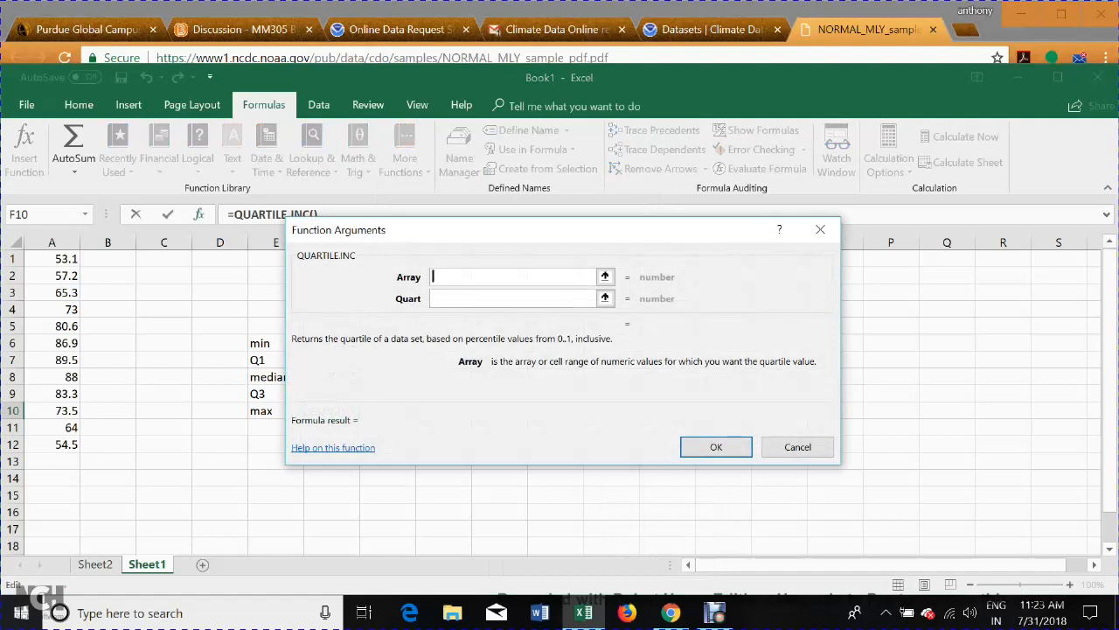
pyautogui.moveTo(53, 259); pyautogui.dragTo(77, 445)
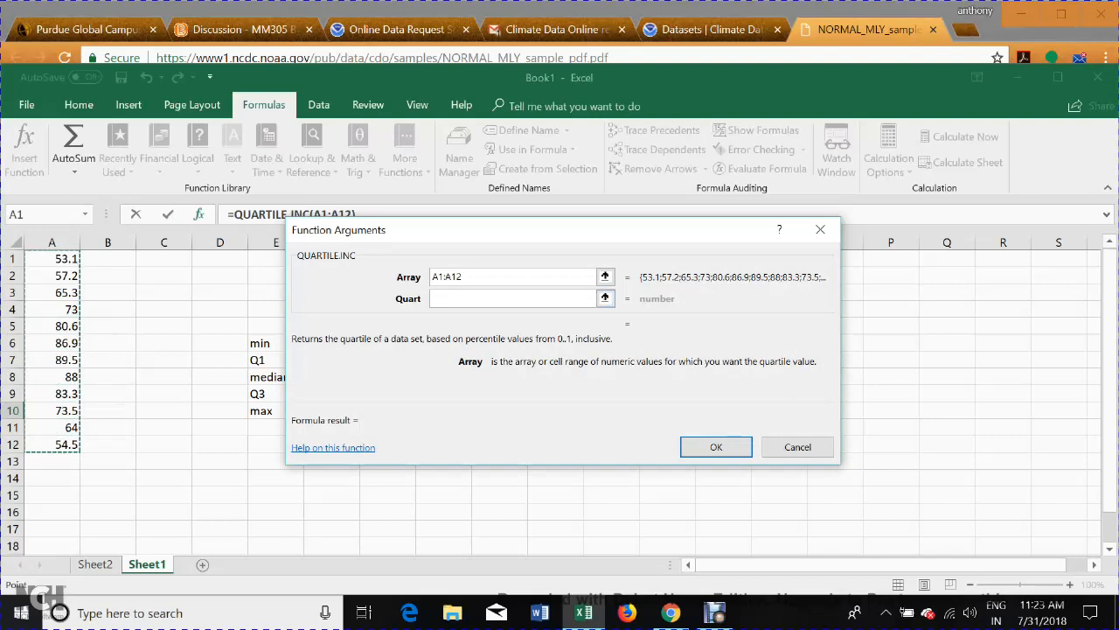
pyautogui.click(513, 300)
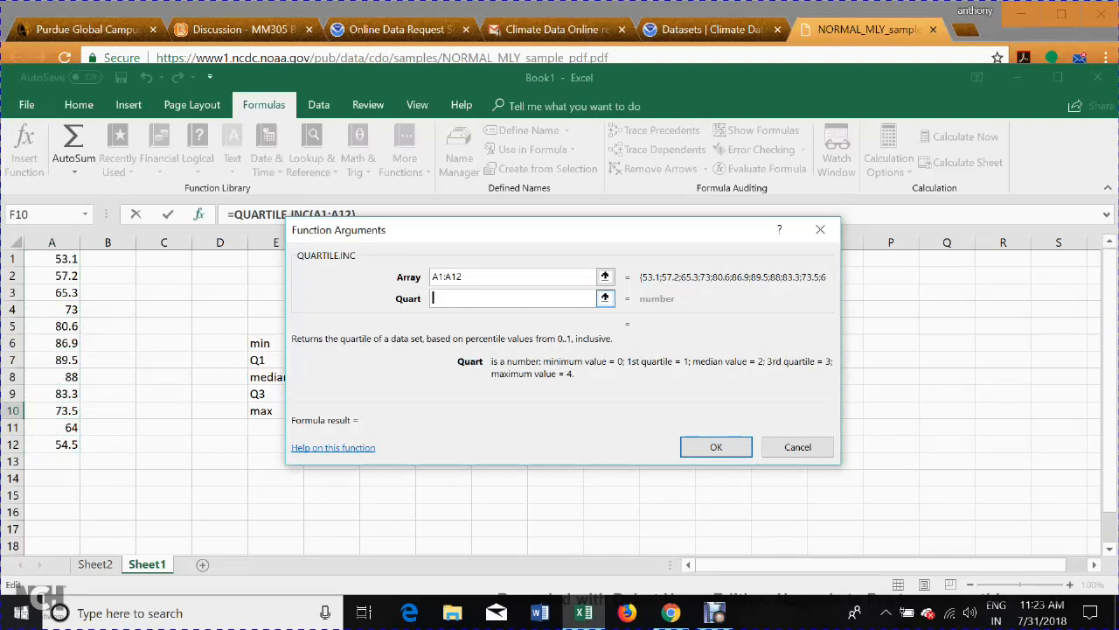
pyautogui.write('1')
pyautogui.moveTo(446, 236); pyautogui.dragTo(718, 273)
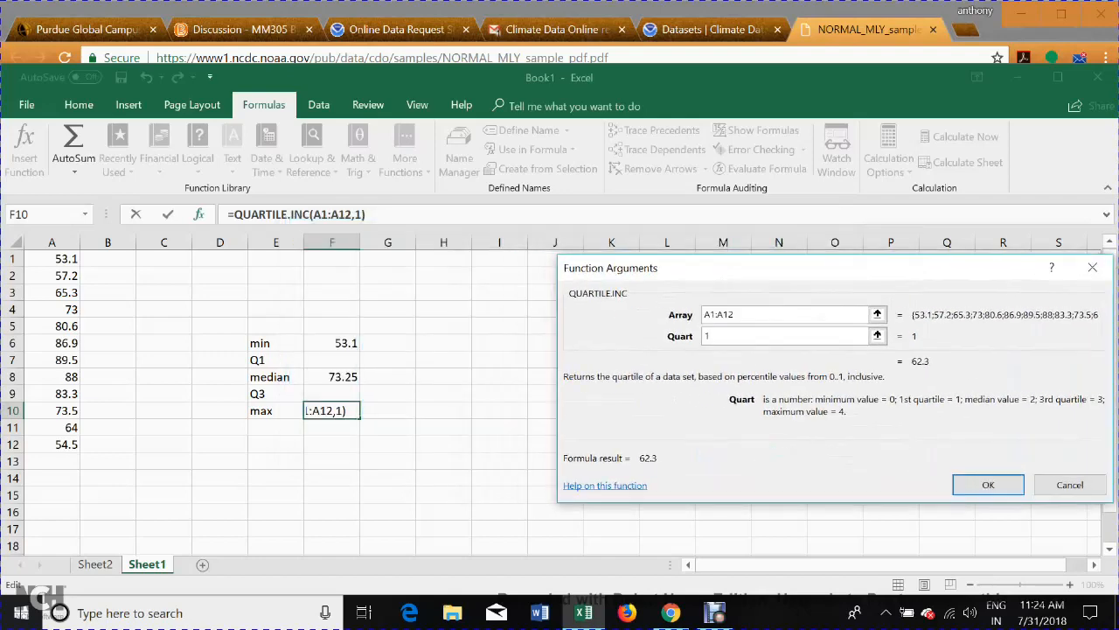
pyautogui.write('+')
pyautogui.click(332, 360)
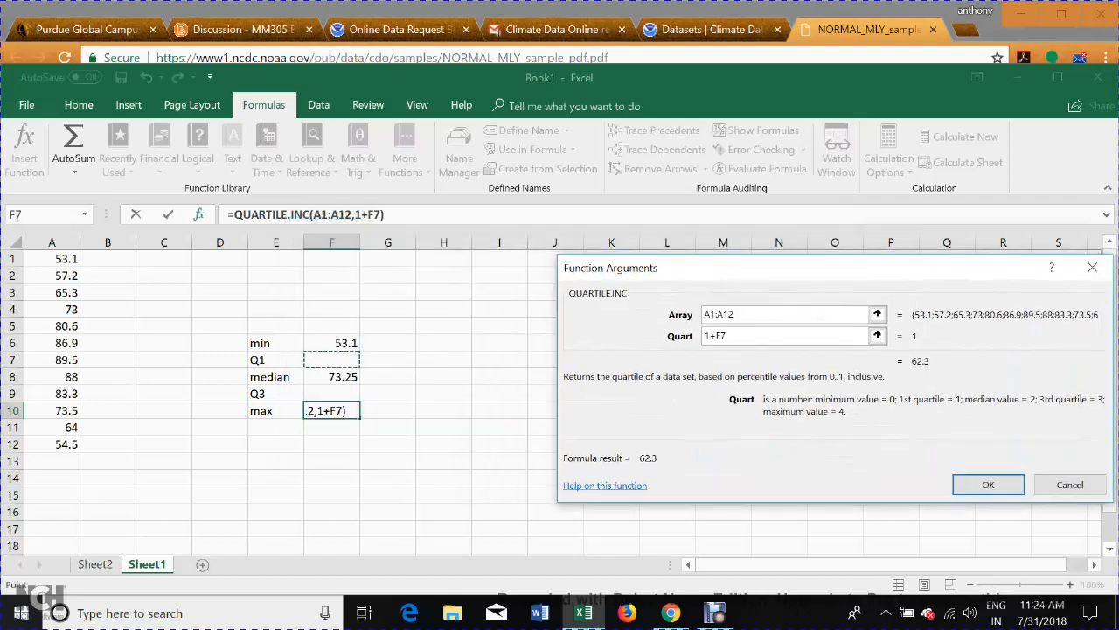
pyautogui.write('62')
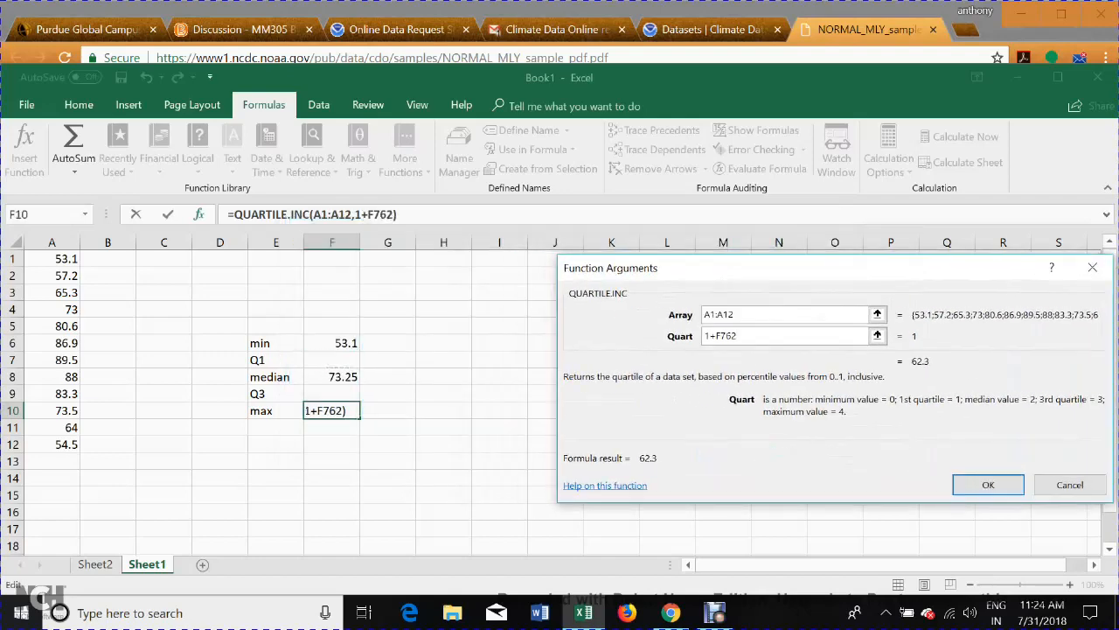
pyautogui.write('.3')
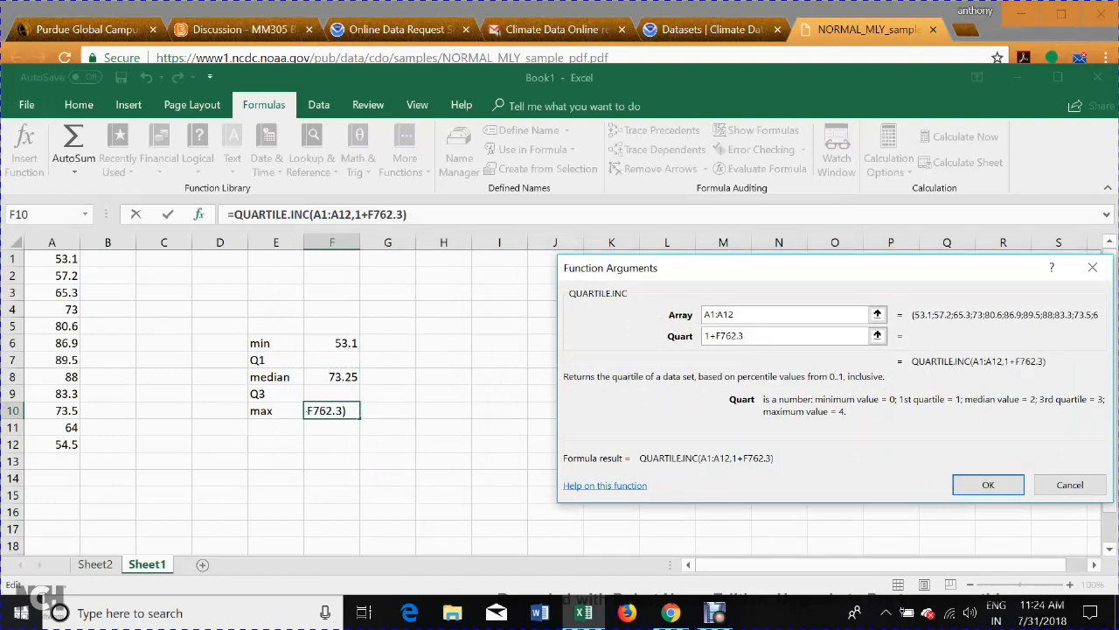
pyautogui.click(331, 410)
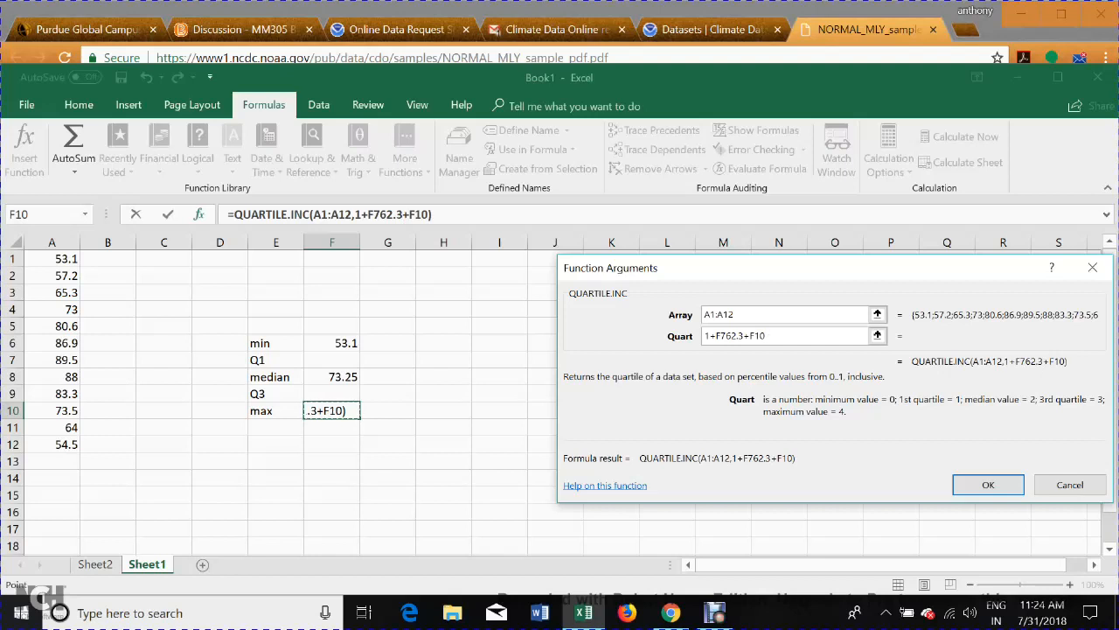
pyautogui.click(331, 360)
pyautogui.write('62')
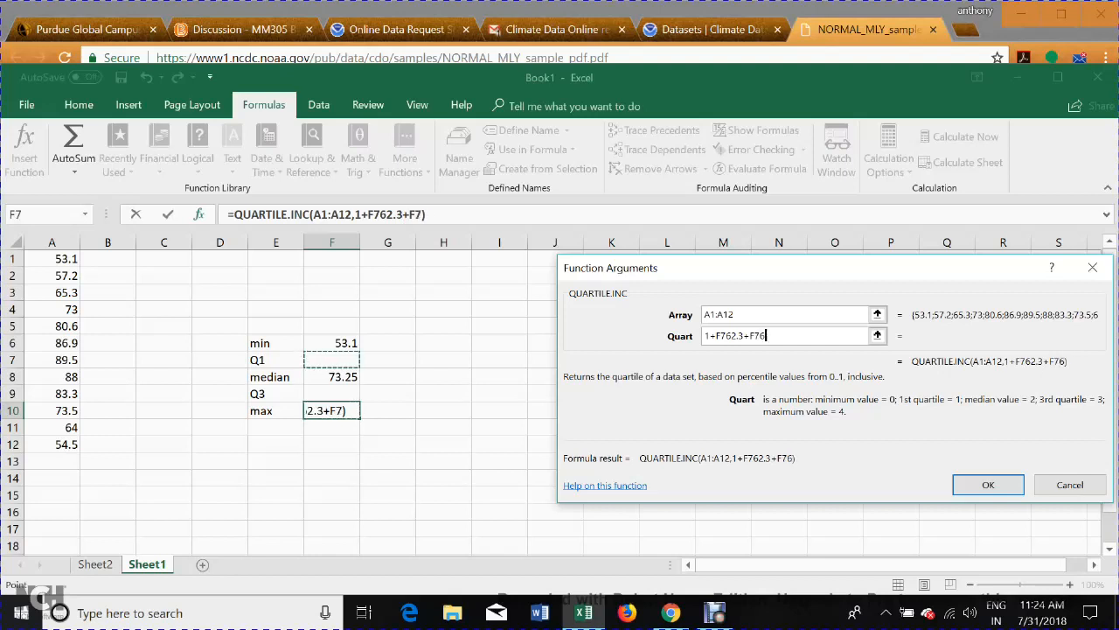
pyautogui.write('.3')
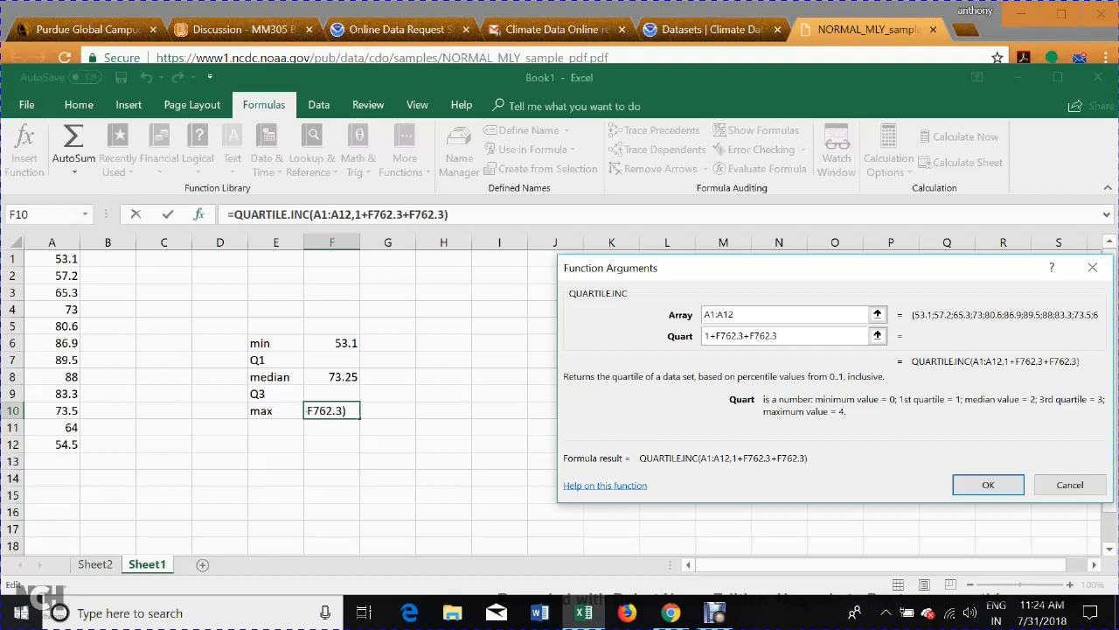
pyautogui.click(387, 360)
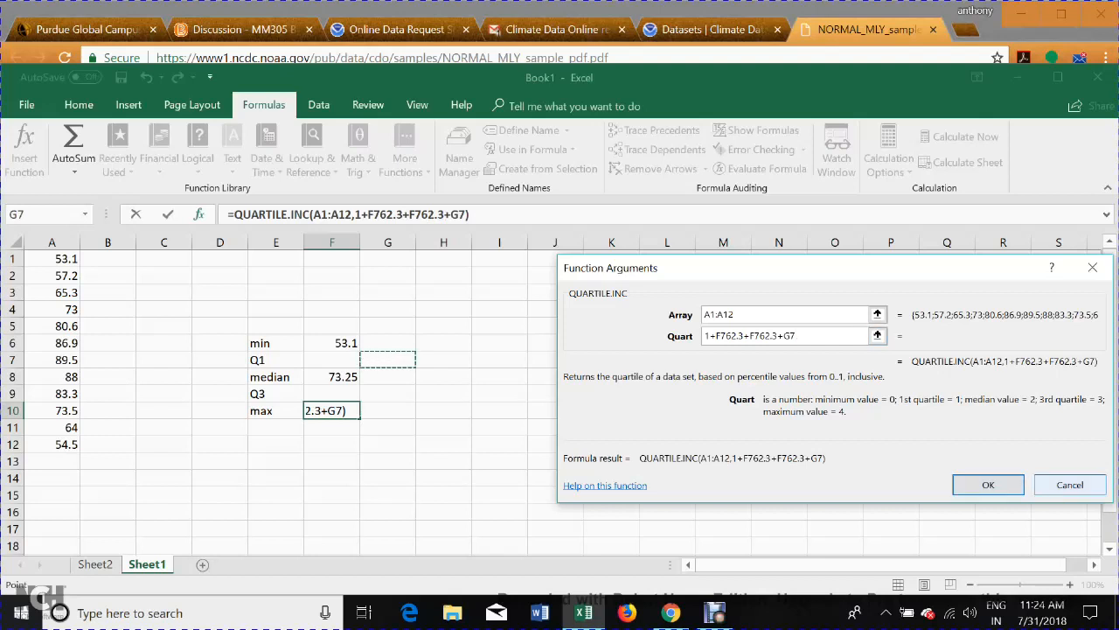
pyautogui.press('Return')
# Enter 62.3 beside the Q1 label in cell F7.
pyautogui.click(331, 360)
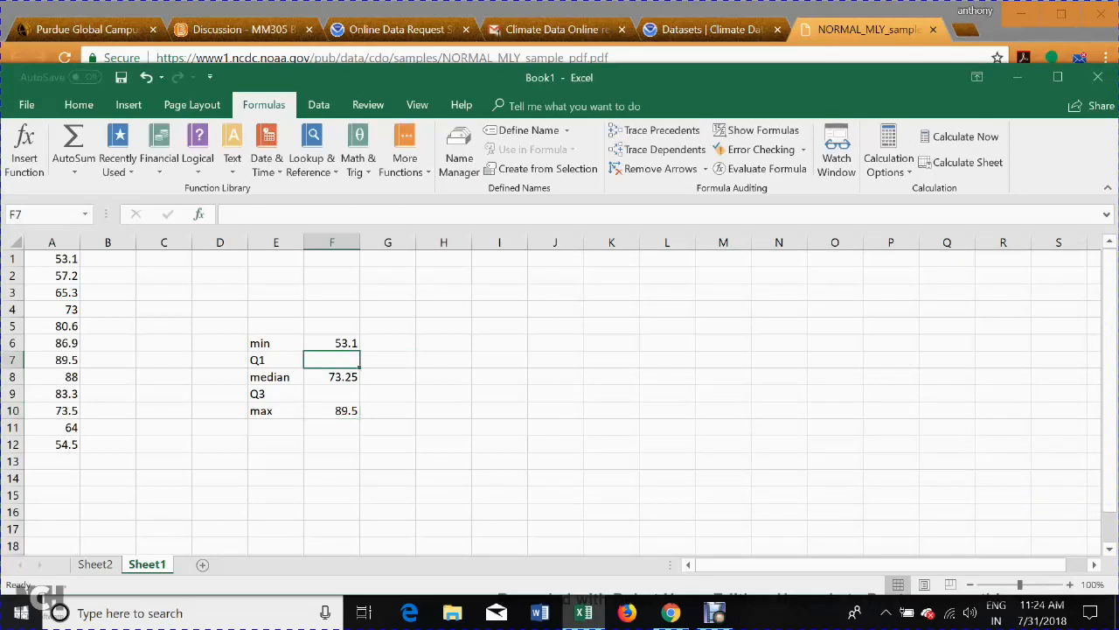
pyautogui.write('62.3')
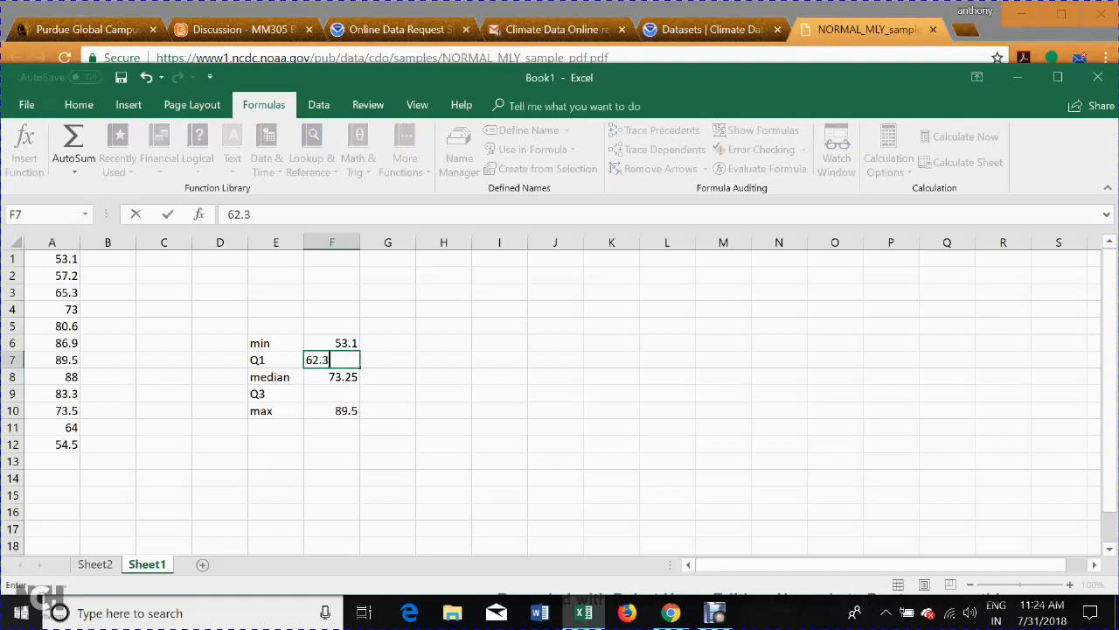
pyautogui.press('Return')
pyautogui.press('Return')
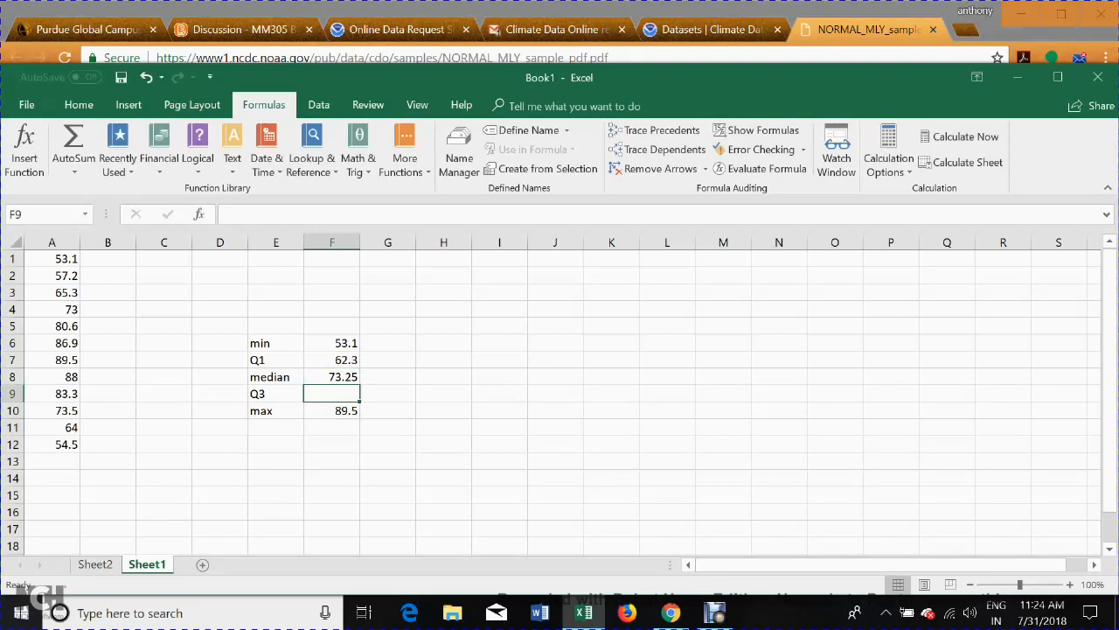
# Set up the statistical function QUARTILE.INC in cell F9 beside the Q3 label, with array A1:A12 and quart 3.
pyautogui.click(405, 150)
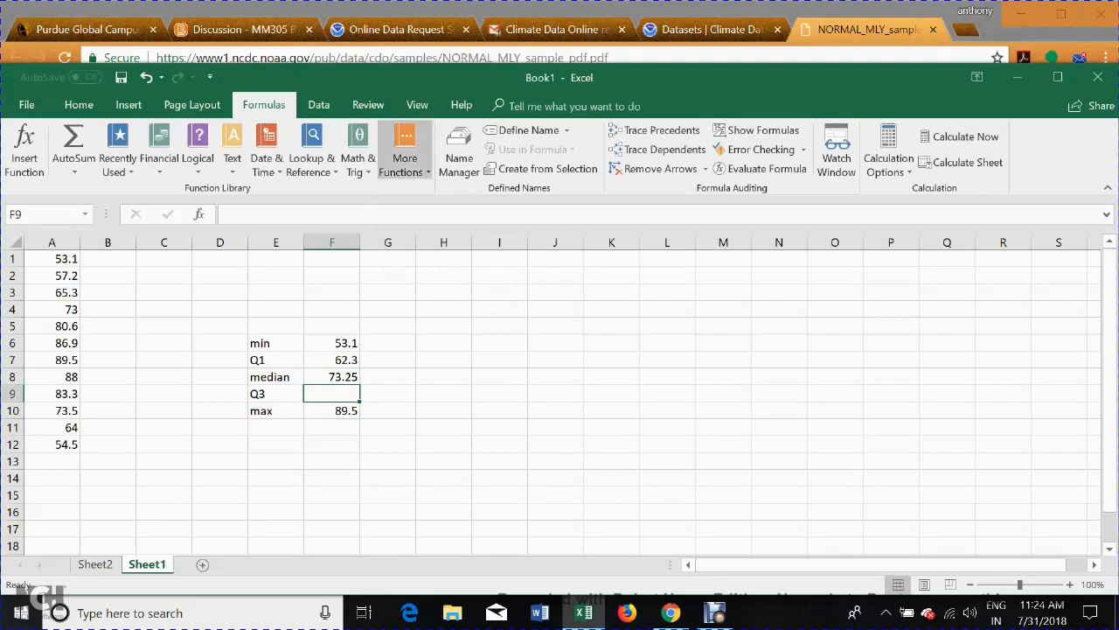
pyautogui.moveTo(424, 190)
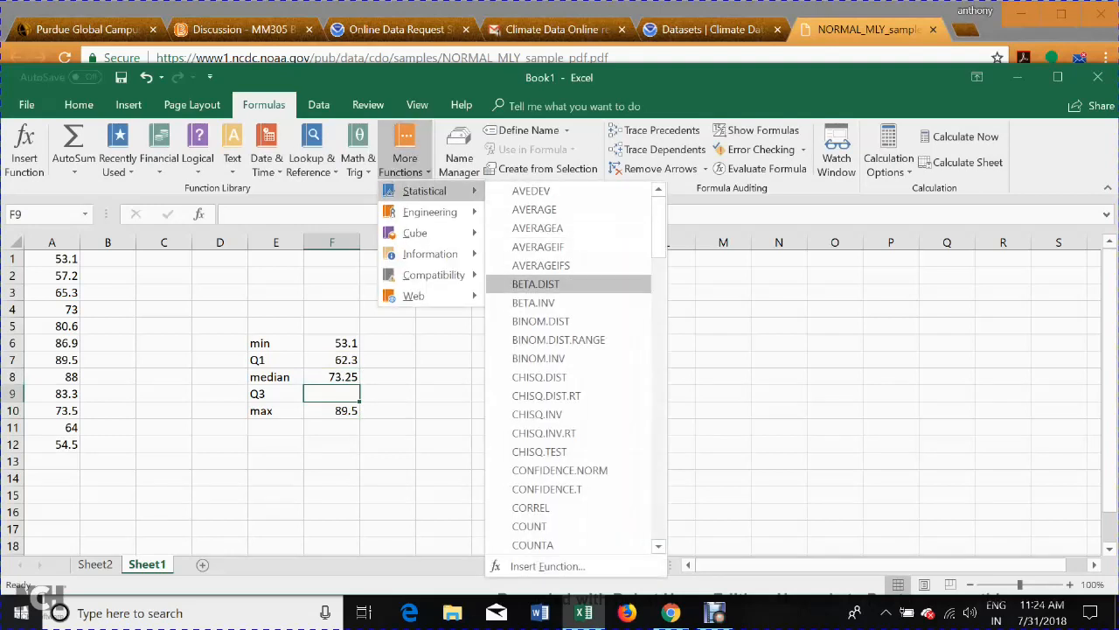
pyautogui.scroll(-20, 569, 339)
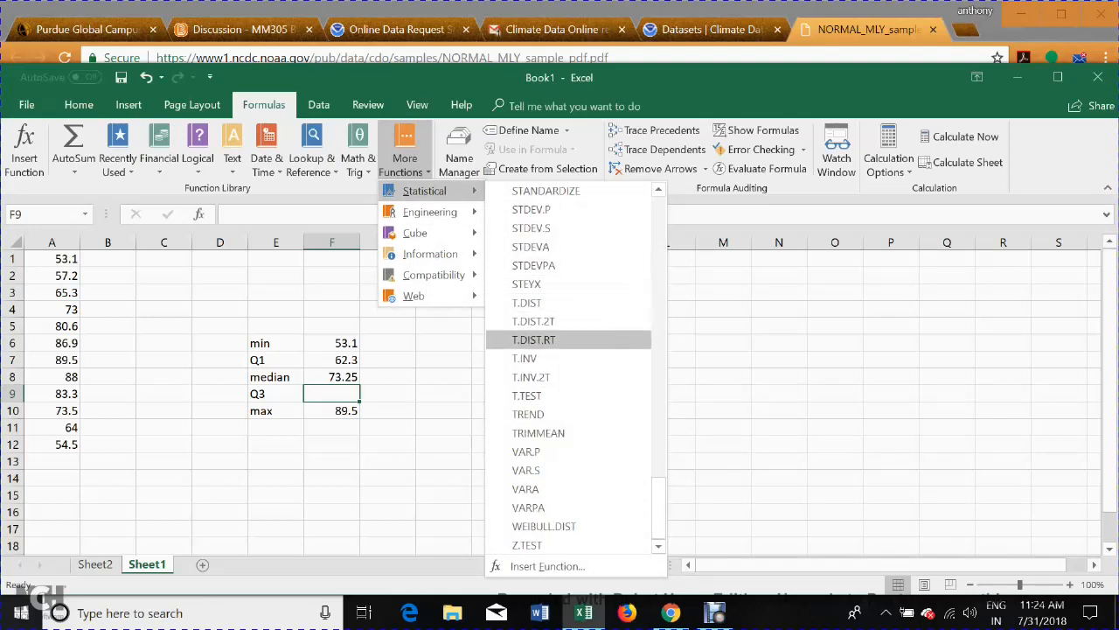
pyautogui.scroll(3, 586, 367)
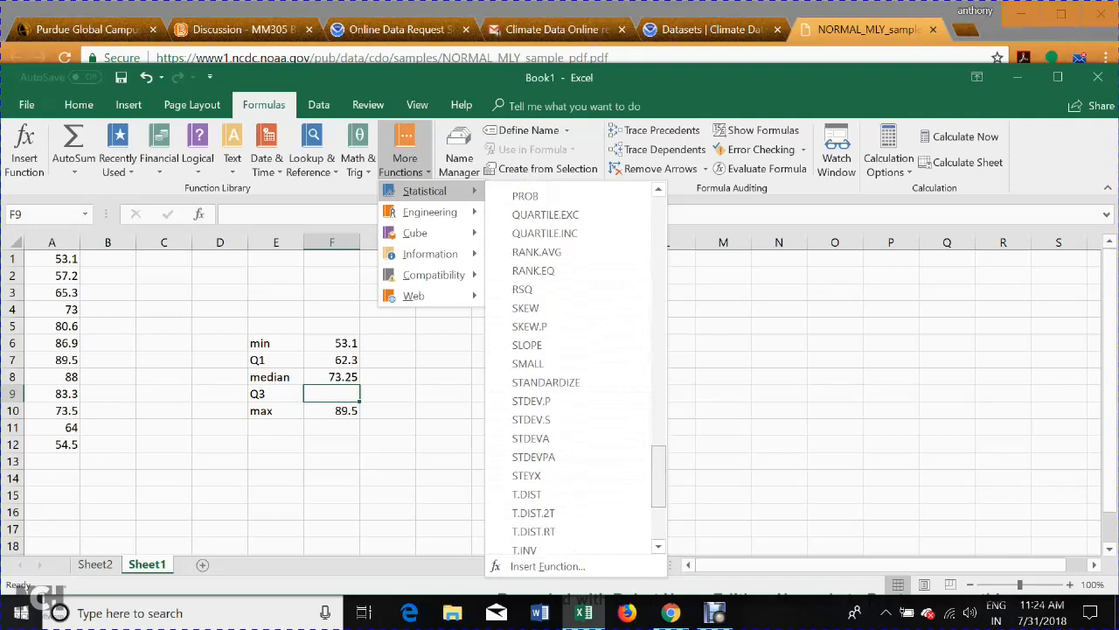
pyautogui.moveTo(658, 475); pyautogui.dragTo(658, 467)
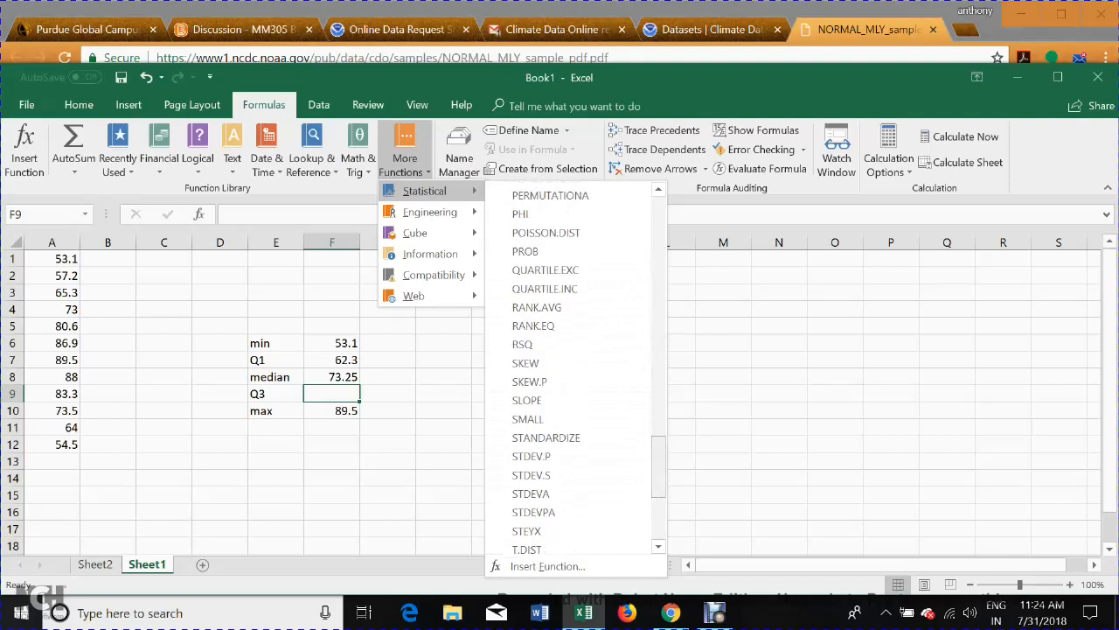
pyautogui.click(560, 289)
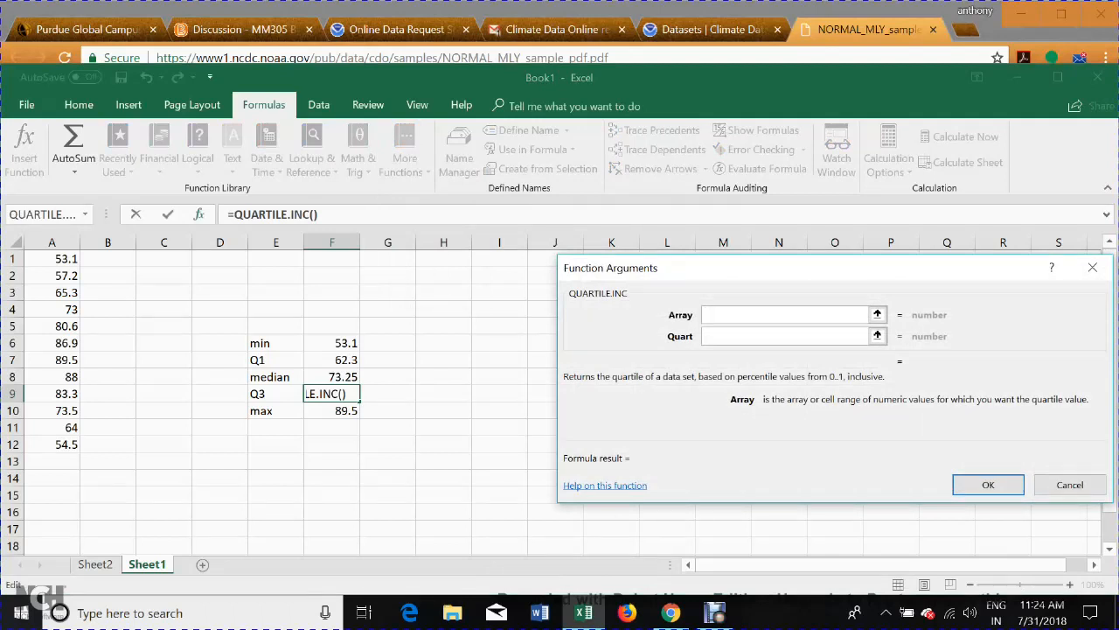
pyautogui.moveTo(52, 259); pyautogui.dragTo(53, 445)
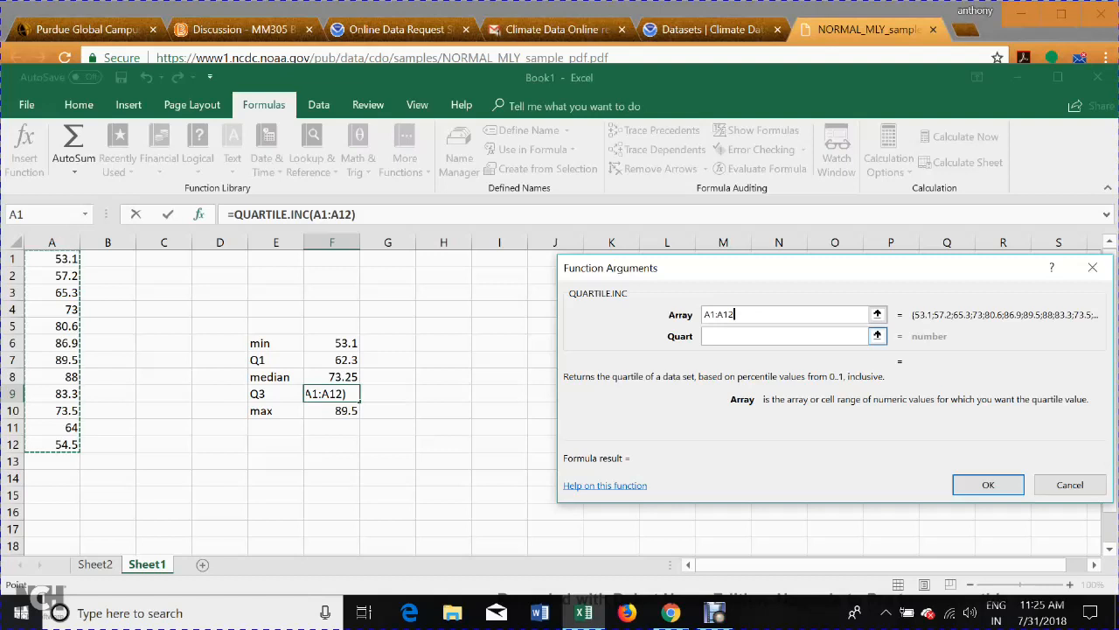
pyautogui.click(770, 336)
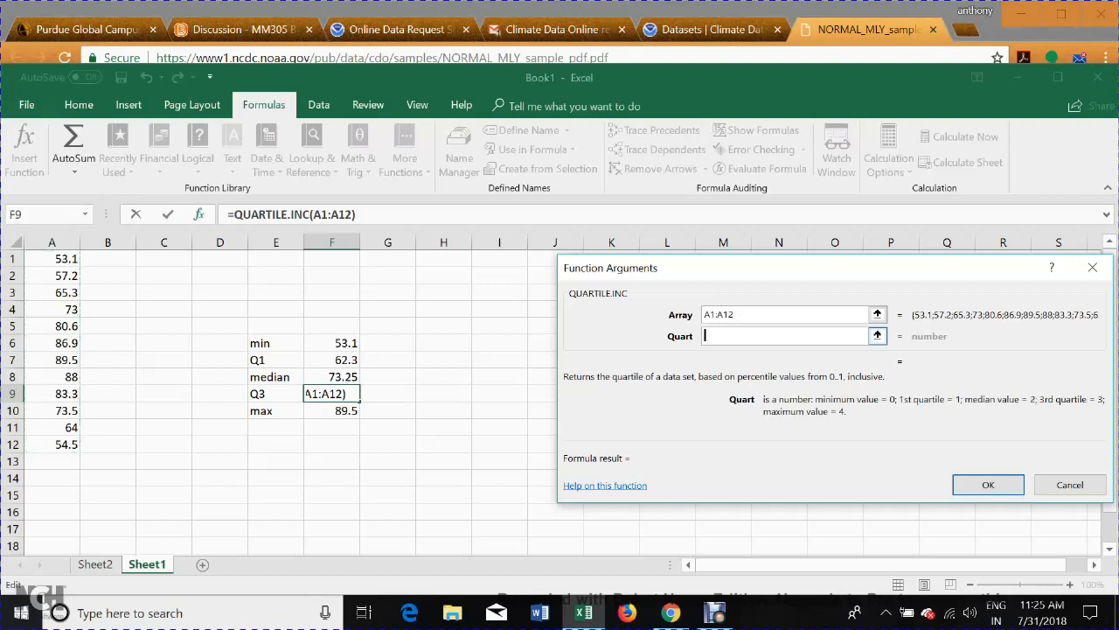
pyautogui.write('3')
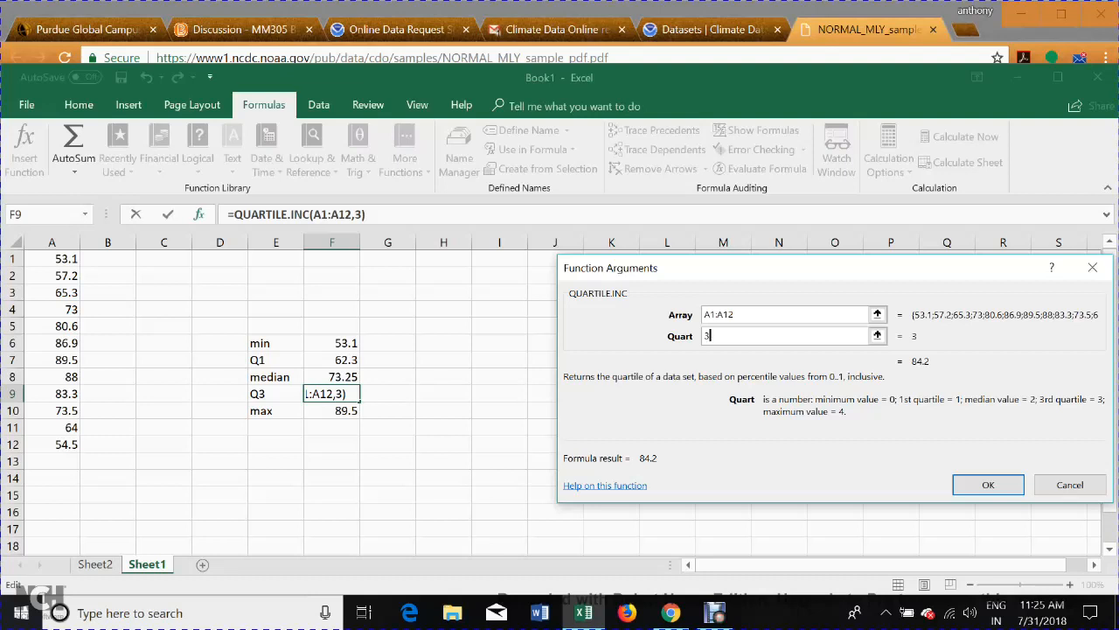
# Commit the third-quartile formula =QUARTILE.INC(A1:A12,3+G98) in cell F9 beside the Q3 label.
pyautogui.click(331, 393)
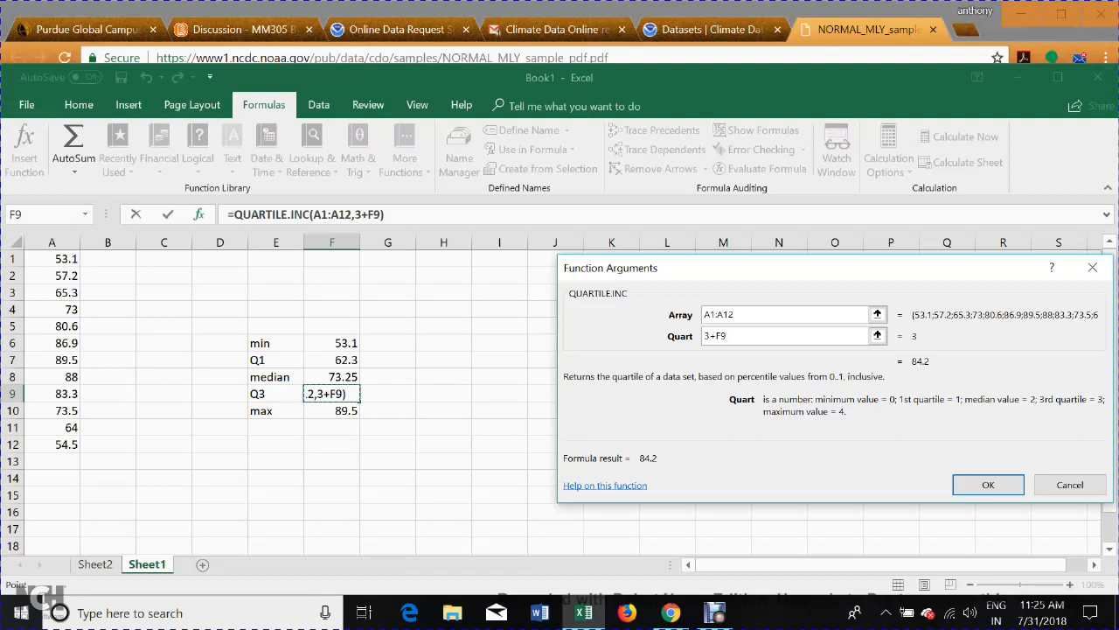
pyautogui.press('Right')
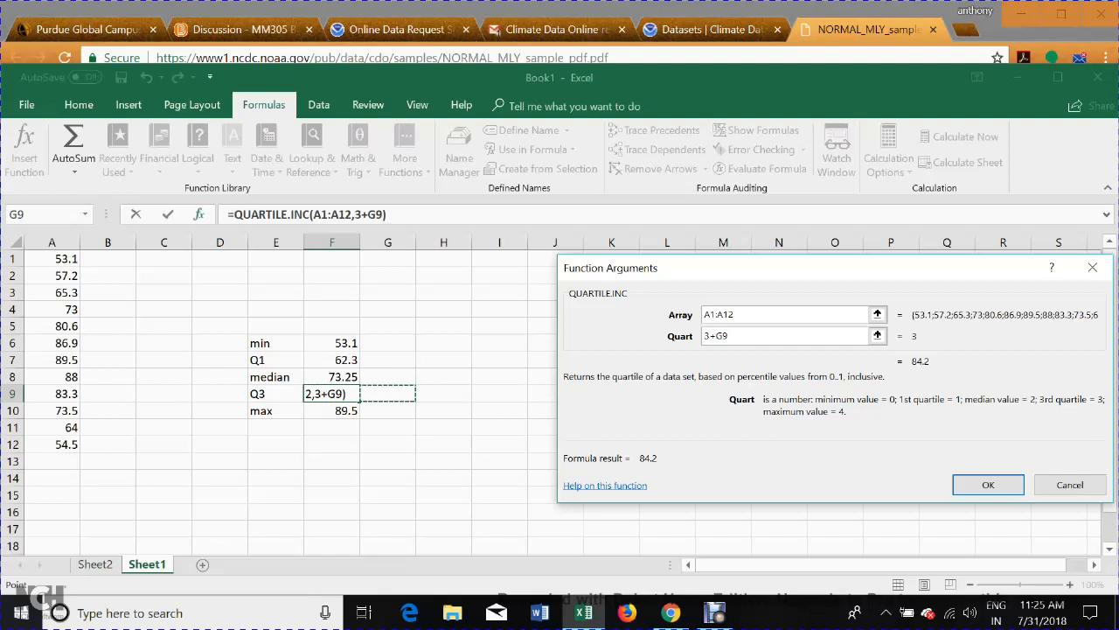
pyautogui.click(443, 309)
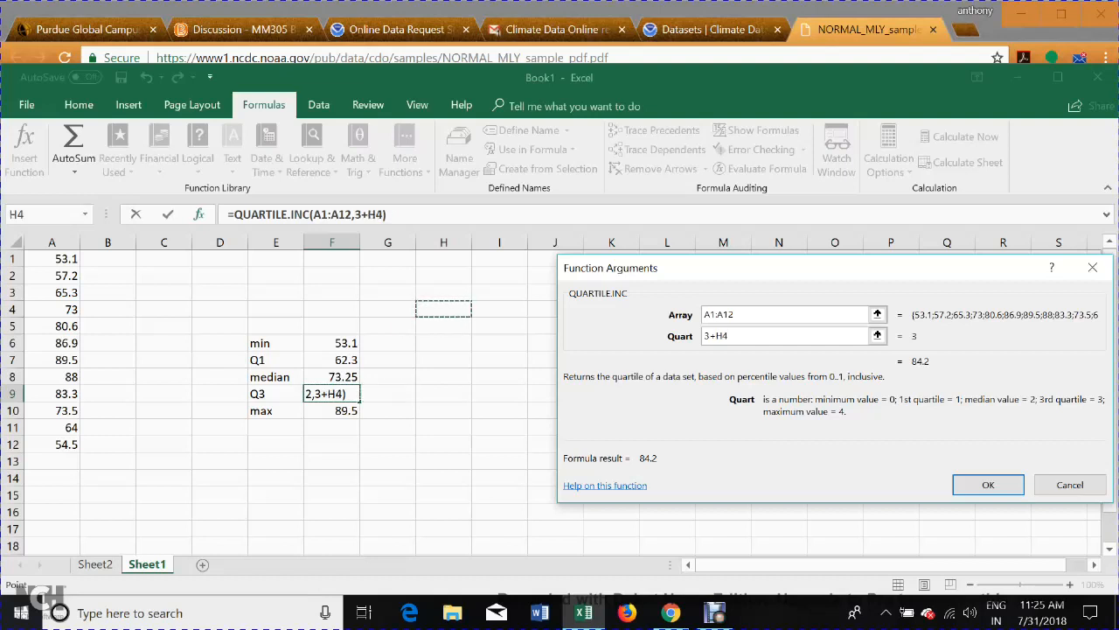
pyautogui.click(499, 394)
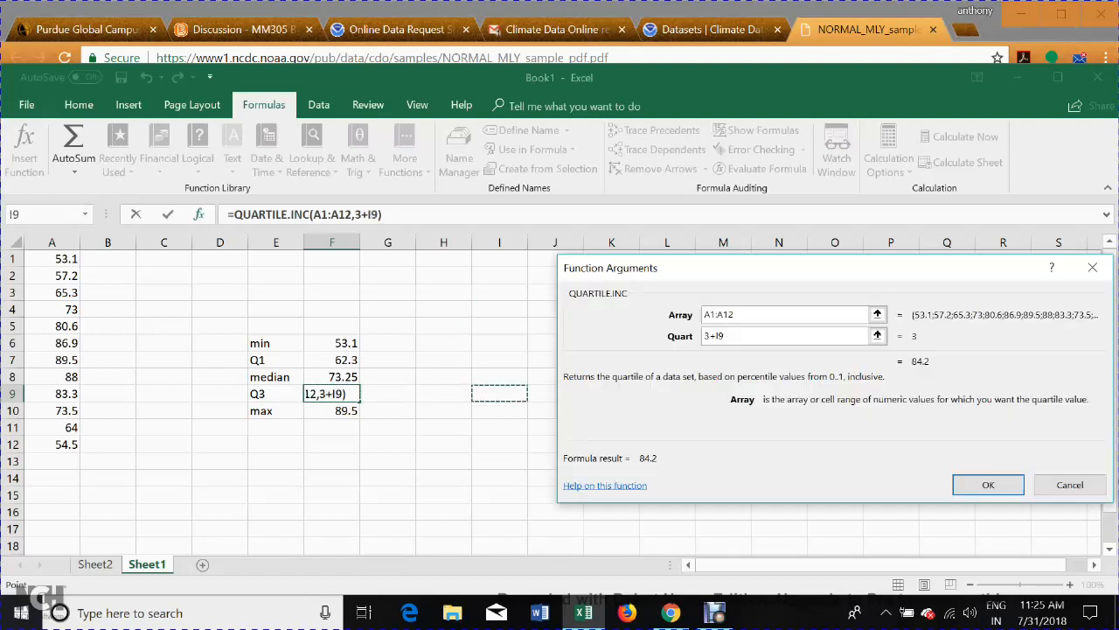
pyautogui.click(276, 394)
pyautogui.click(332, 393)
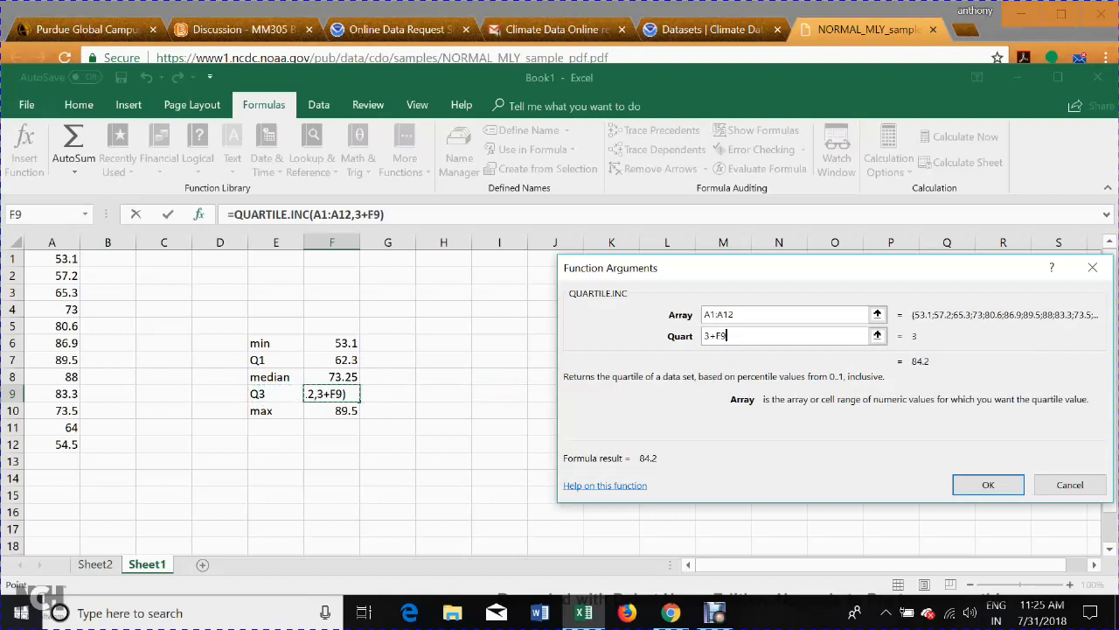
pyautogui.click(387, 394)
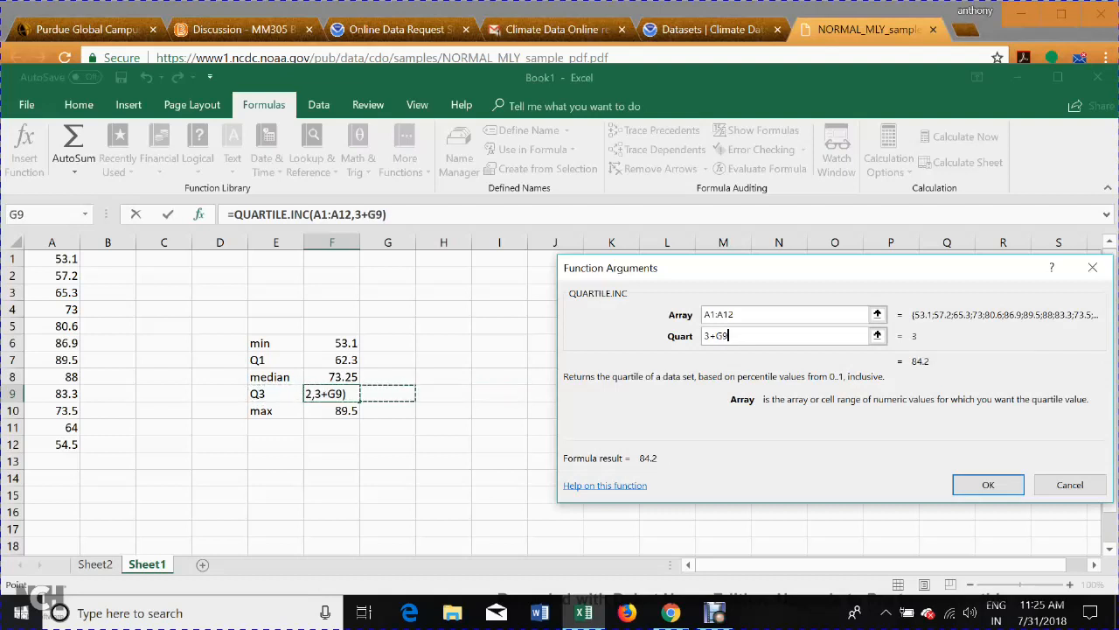
pyautogui.write('8')
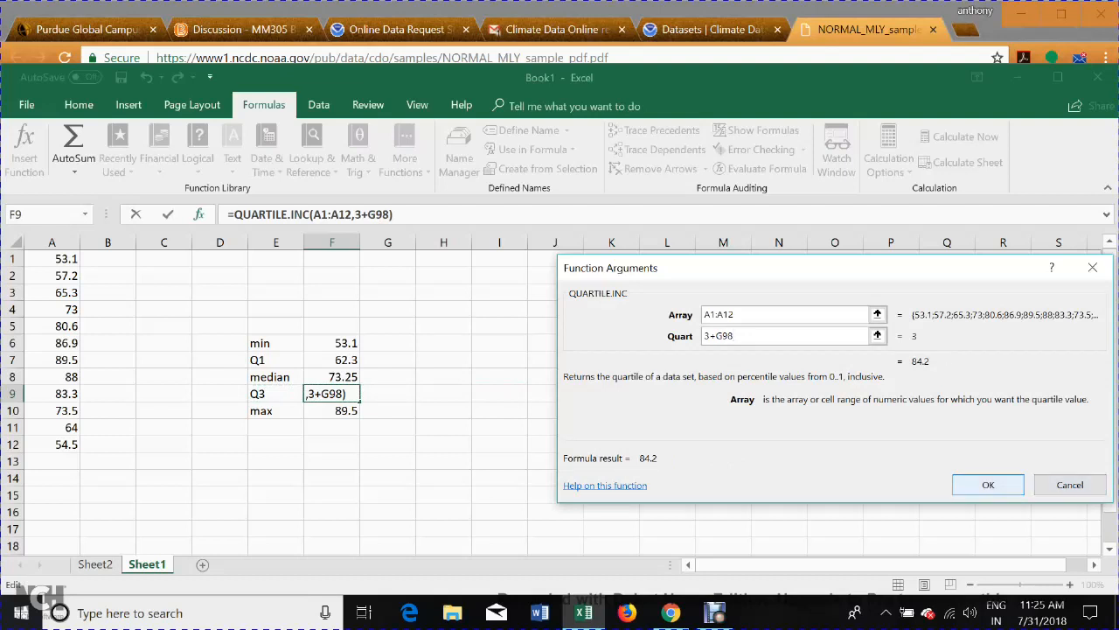
pyautogui.press('Return')
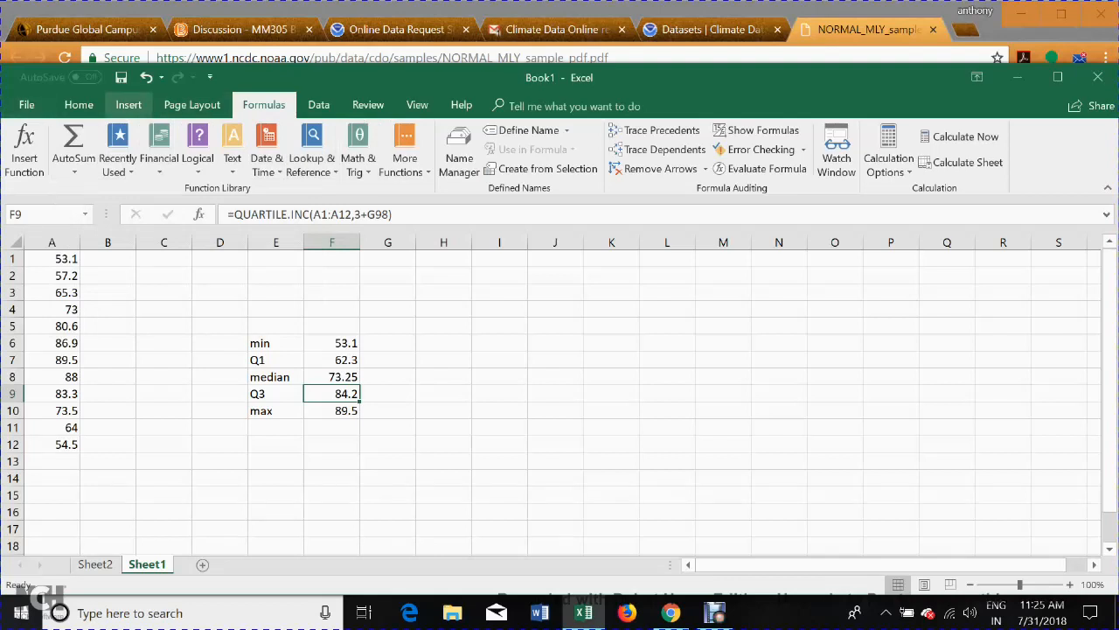
pyautogui.click(128, 105)
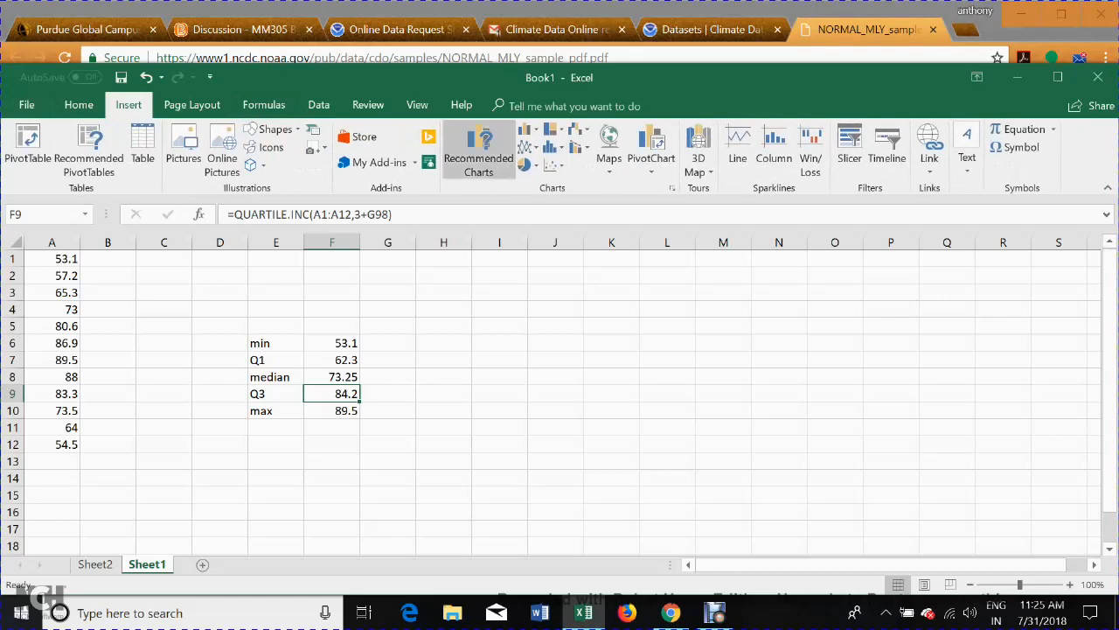
pyautogui.click(479, 151)
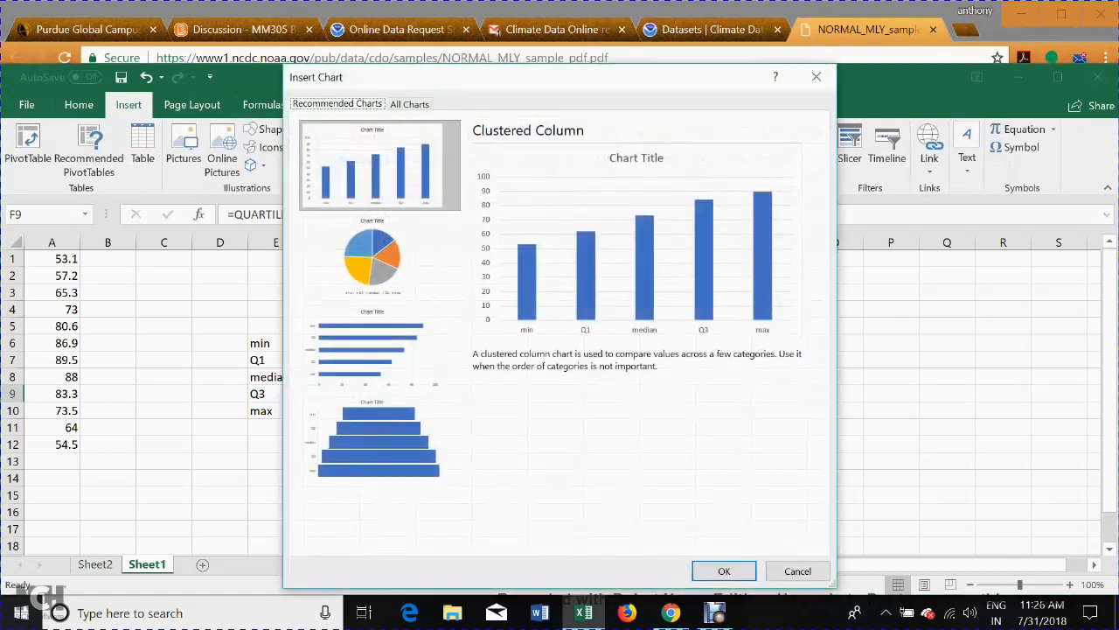
pyautogui.click(409, 103)
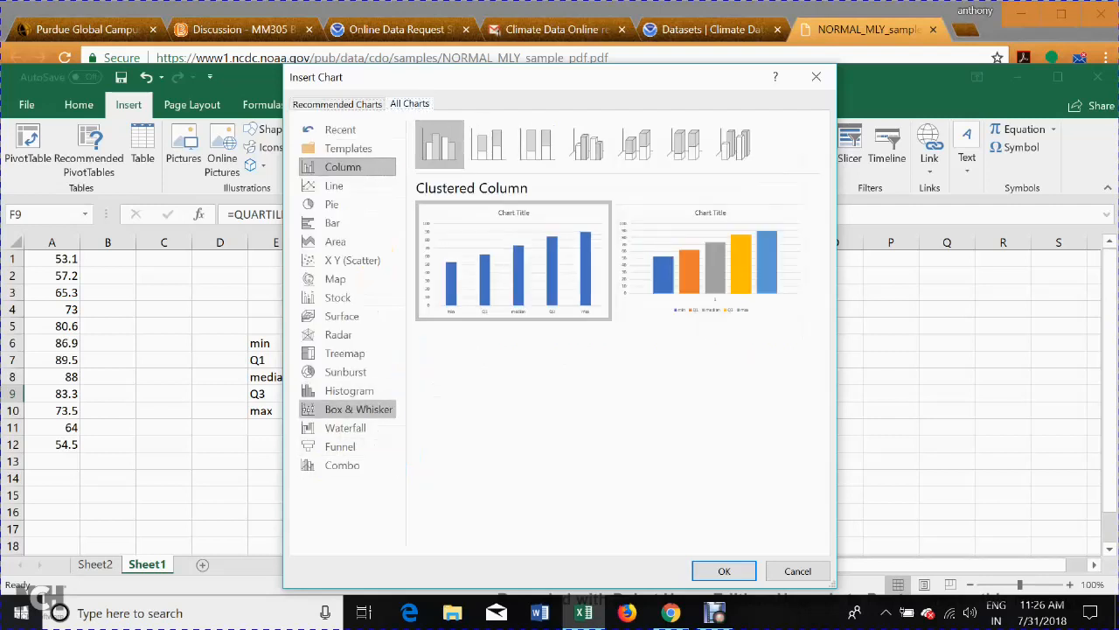
pyautogui.click(358, 408)
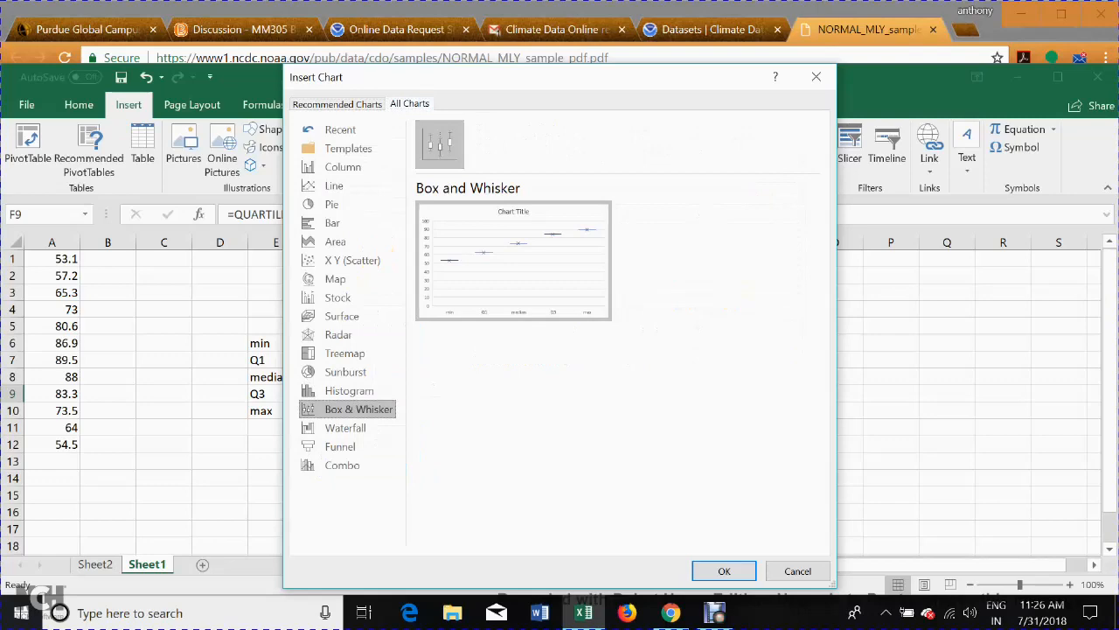
pyautogui.click(490, 58)
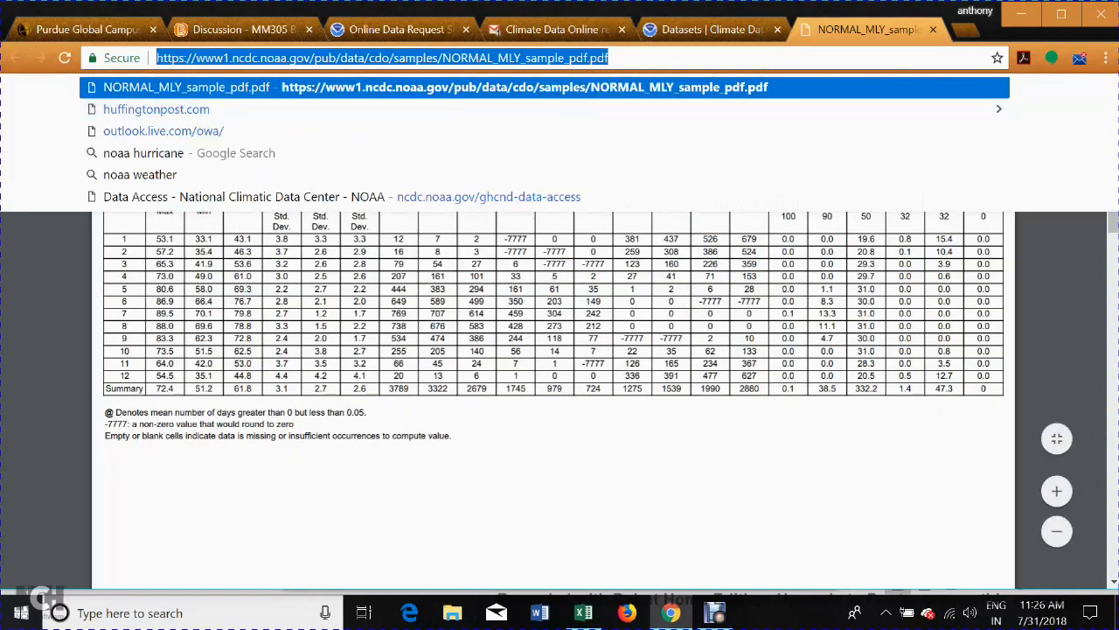
pyautogui.click(583, 612)
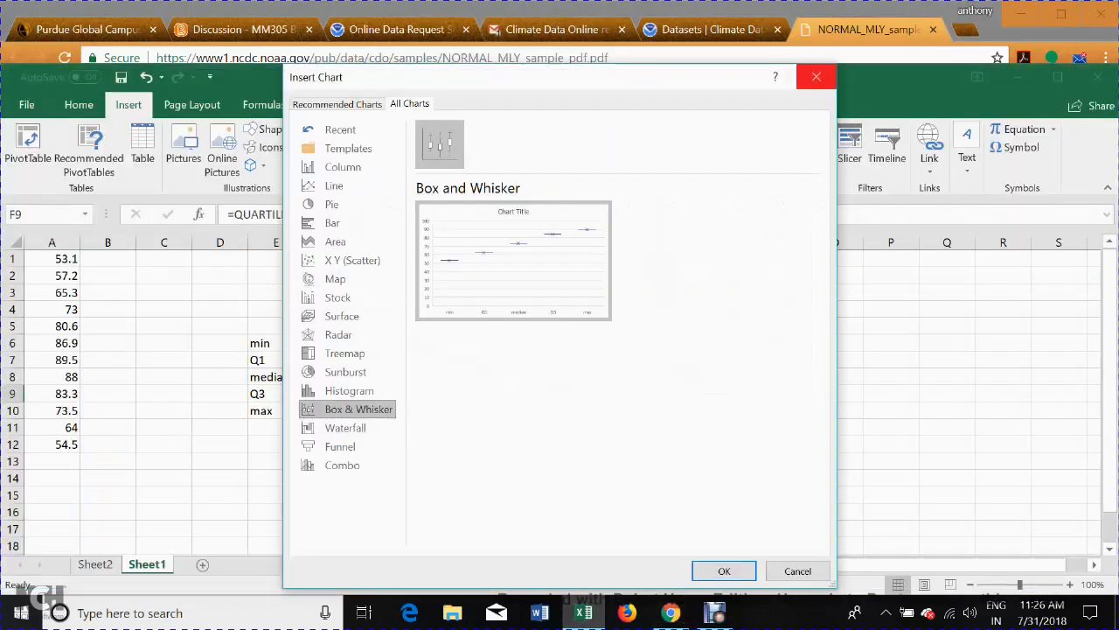
pyautogui.click(816, 77)
# Insert a Box and Whisker chart from the five summary values in F6:F10.
pyautogui.moveTo(332, 343); pyautogui.dragTo(332, 411)
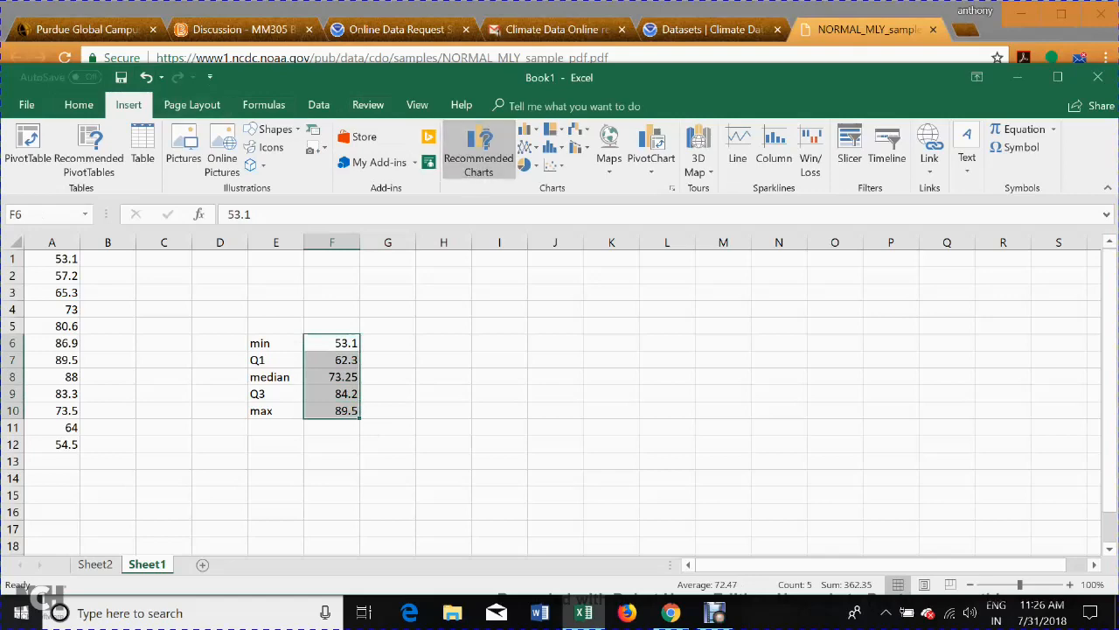
pyautogui.click(478, 149)
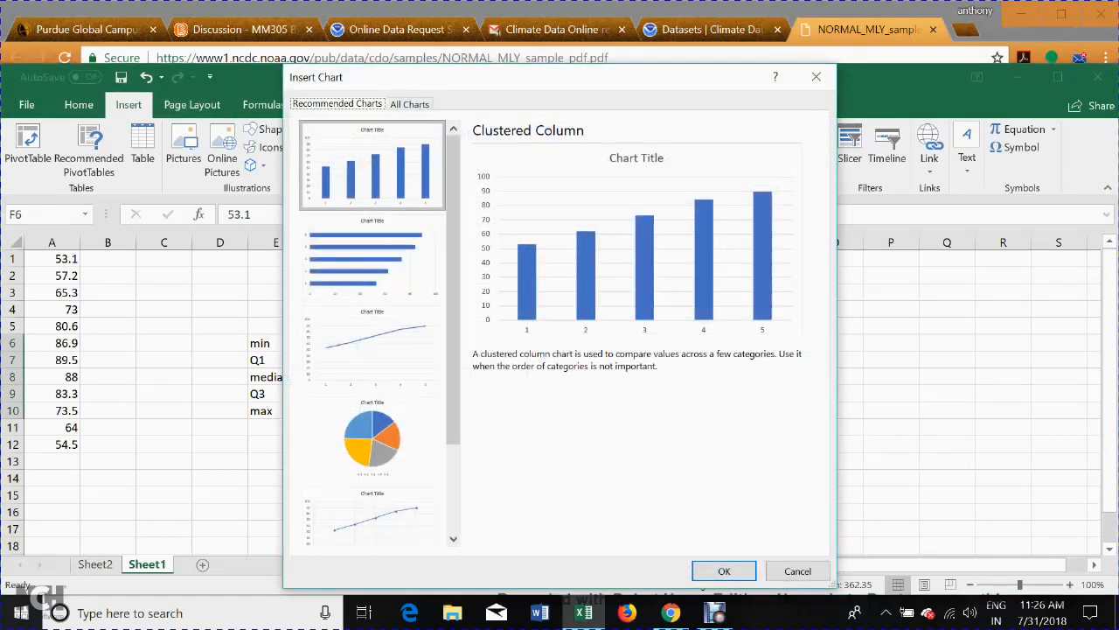
pyautogui.click(409, 103)
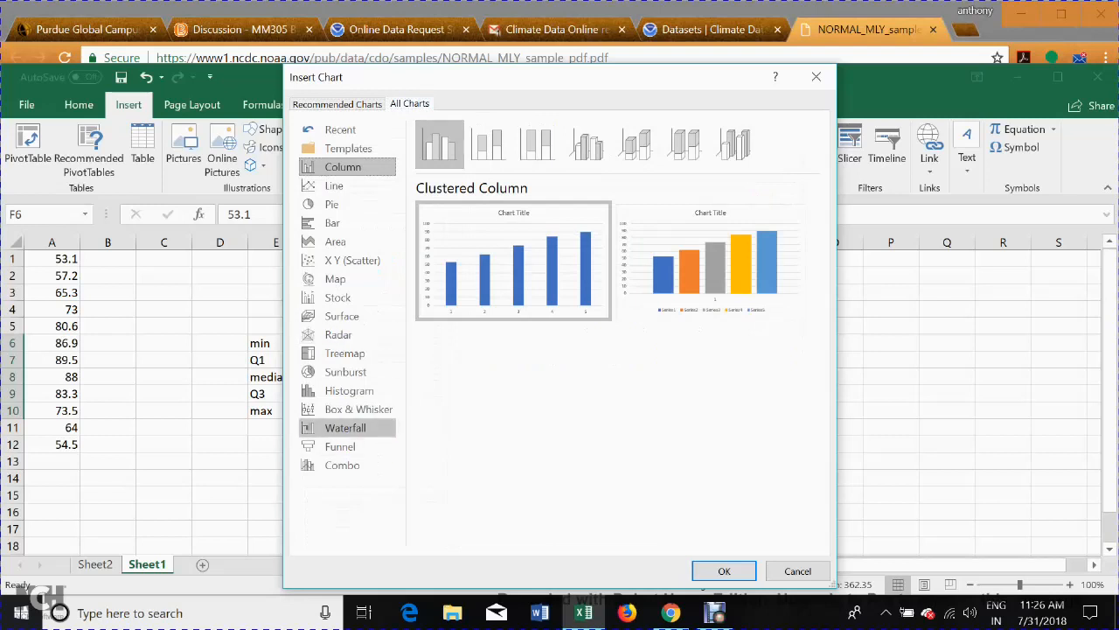
pyautogui.click(358, 408)
pyautogui.moveTo(485, 266)
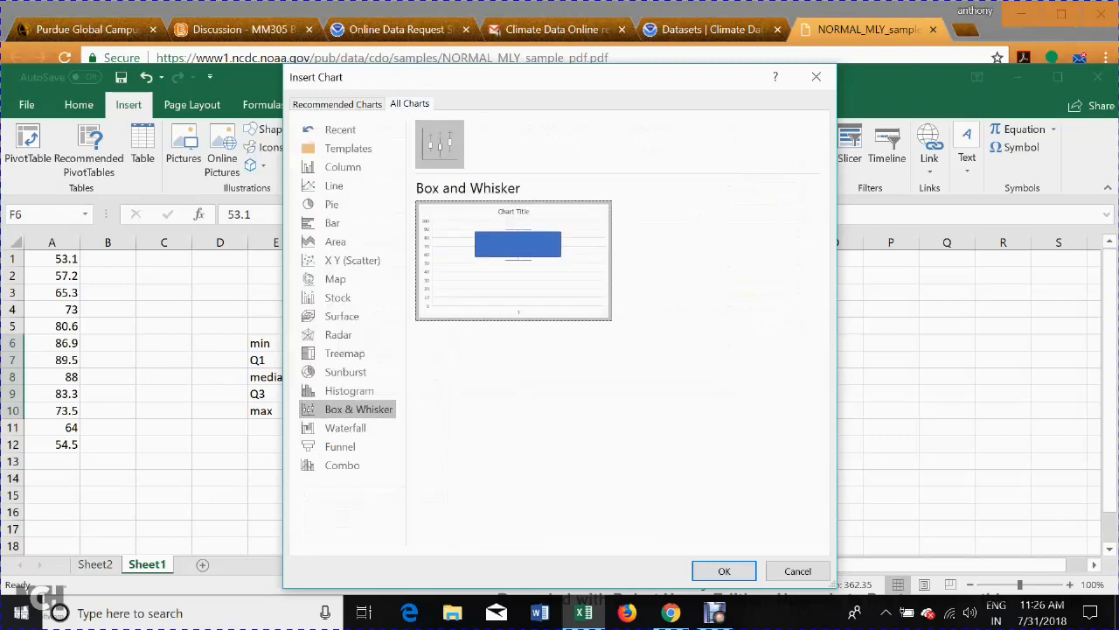
pyautogui.click(724, 570)
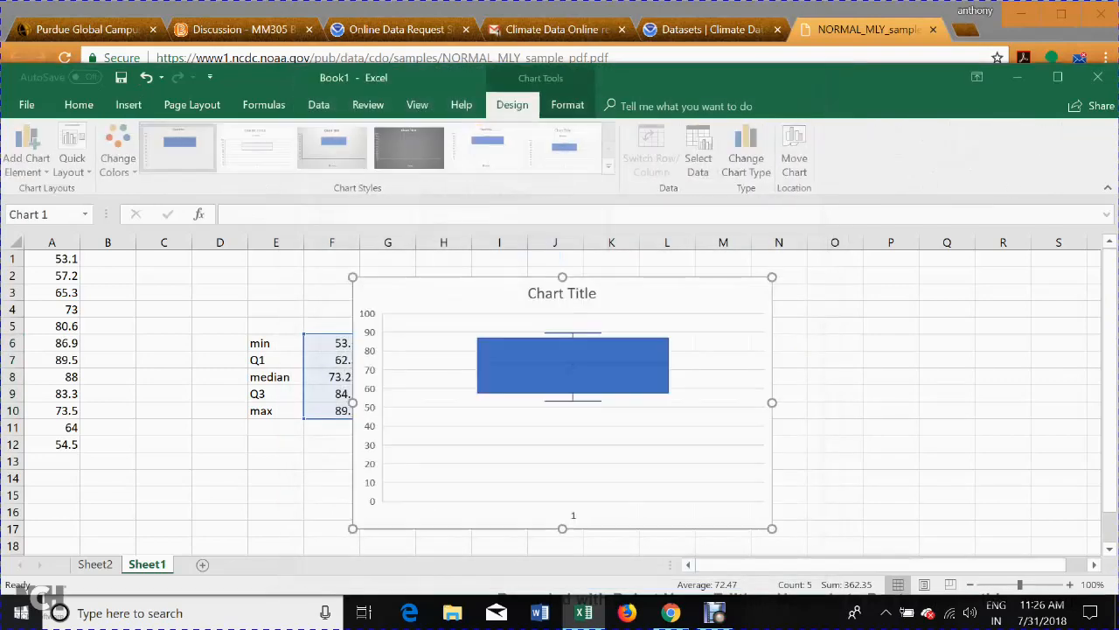
# Apply the unfilled, outlined box style with a median line and move the chart clear of the summary values in column F.
pyautogui.click(257, 149)
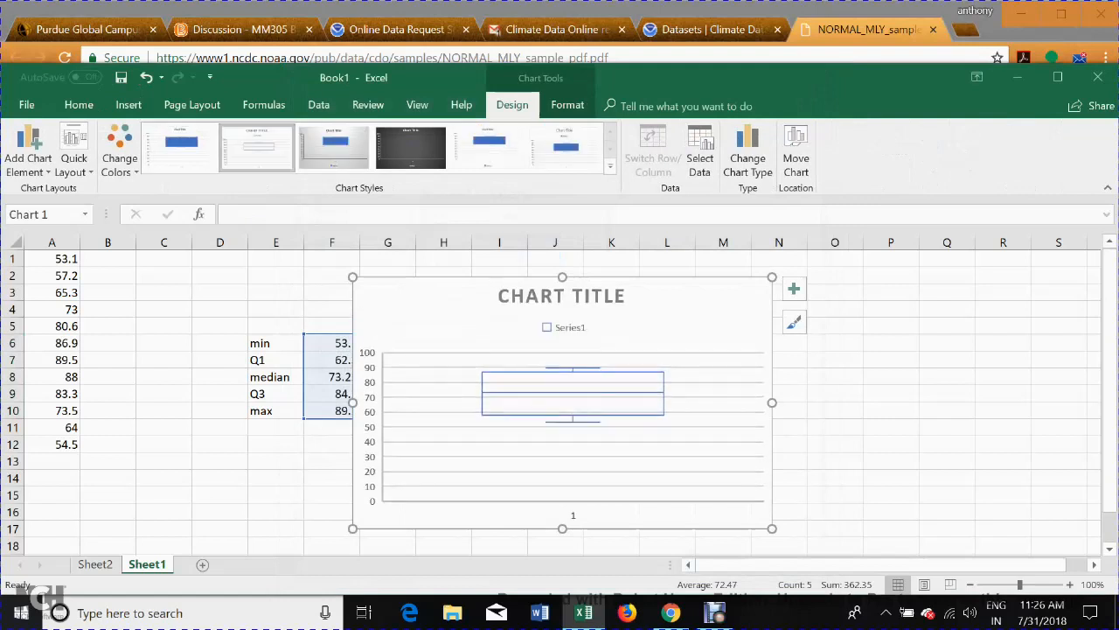
pyautogui.moveTo(772, 277); pyautogui.dragTo(781, 274)
pyautogui.moveTo(726, 297); pyautogui.dragTo(777, 283)
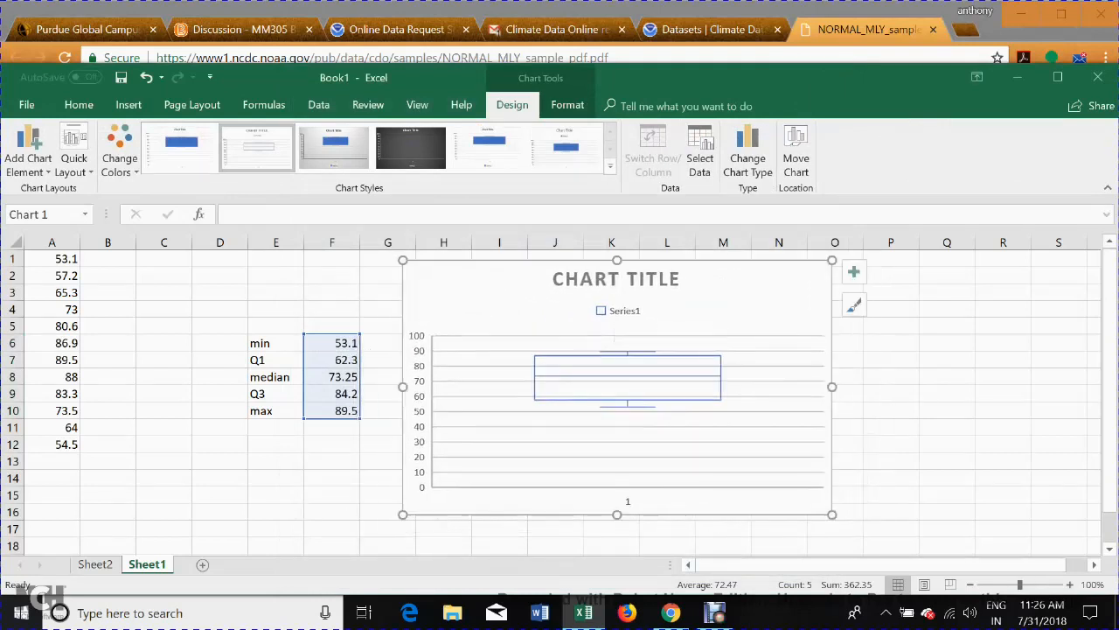
# Show axis titles and hide the gridlines on the box plot, and enlarge the chart slightly down to row 17.
pyautogui.click(853, 272)
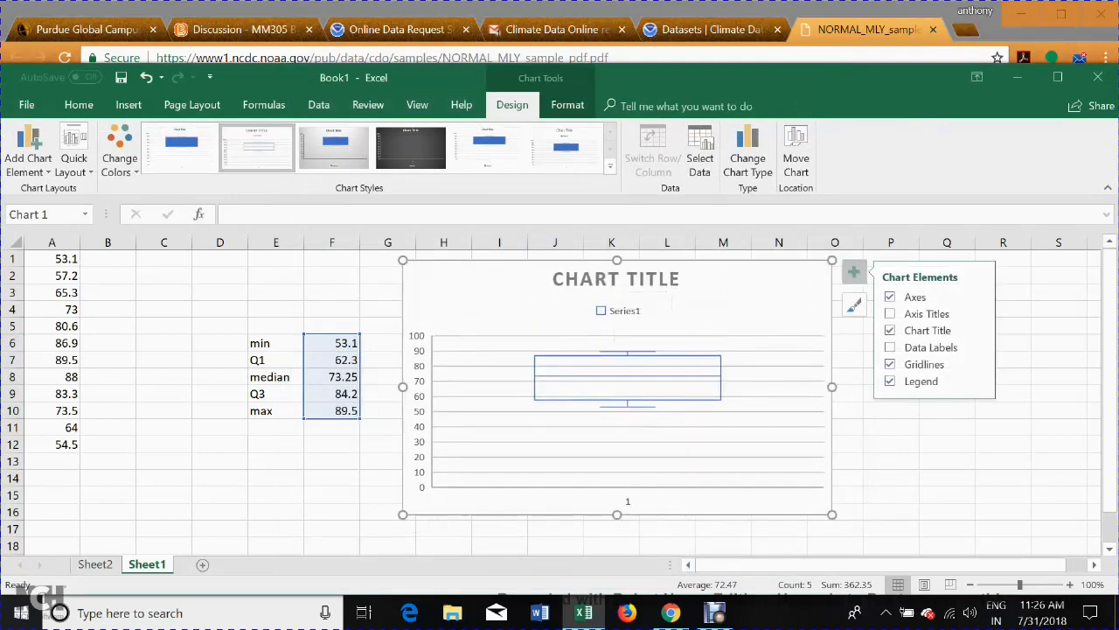
pyautogui.click(909, 313)
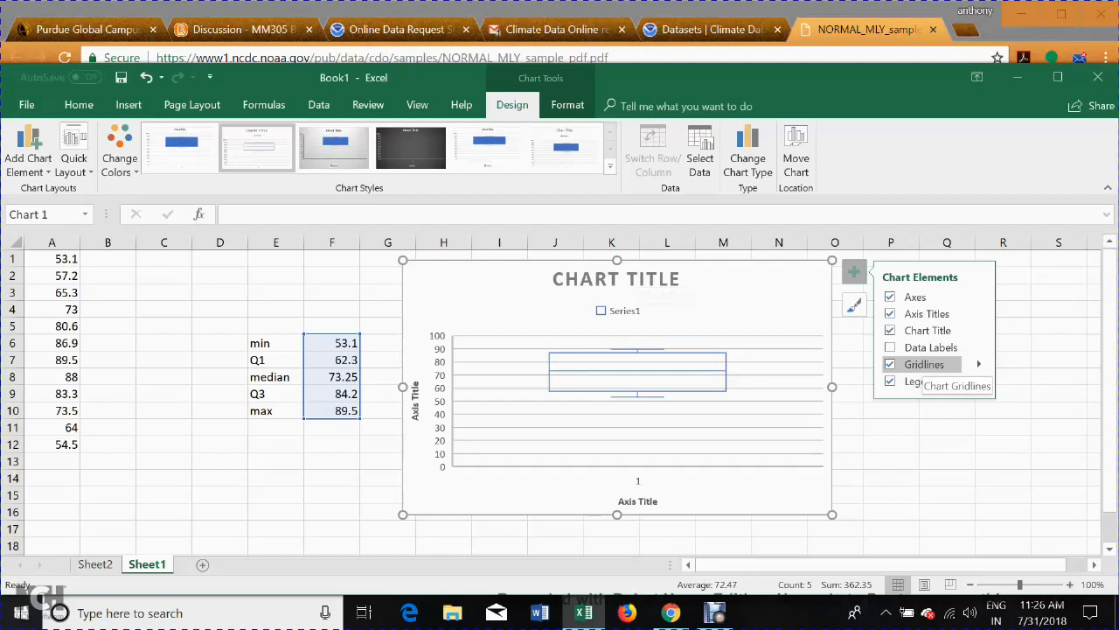
pyautogui.click(890, 363)
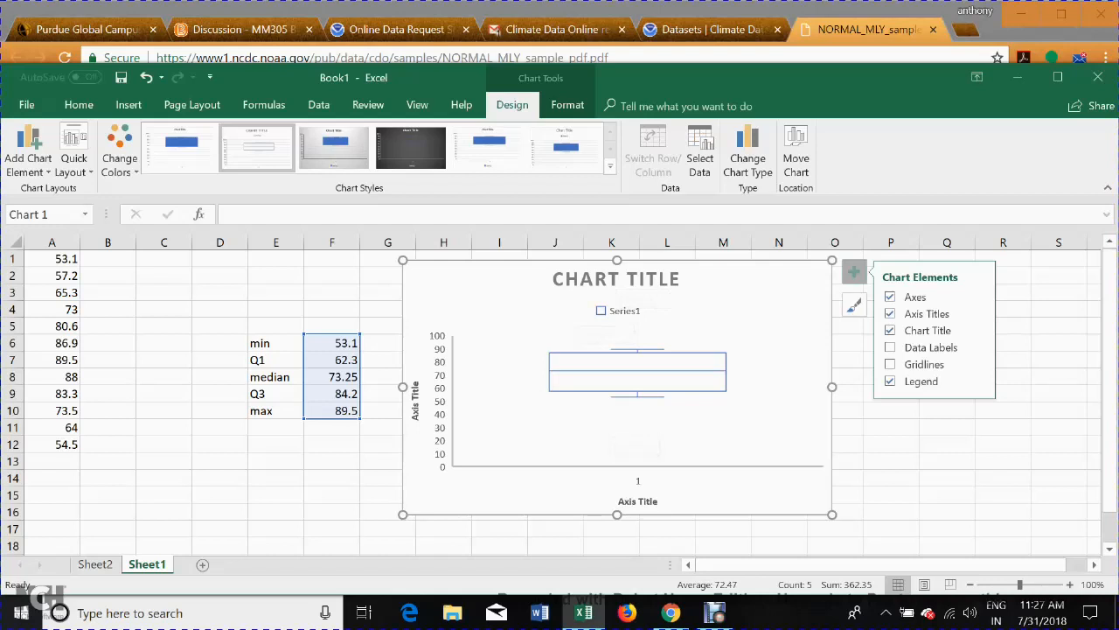
pyautogui.moveTo(832, 515); pyautogui.dragTo(839, 538)
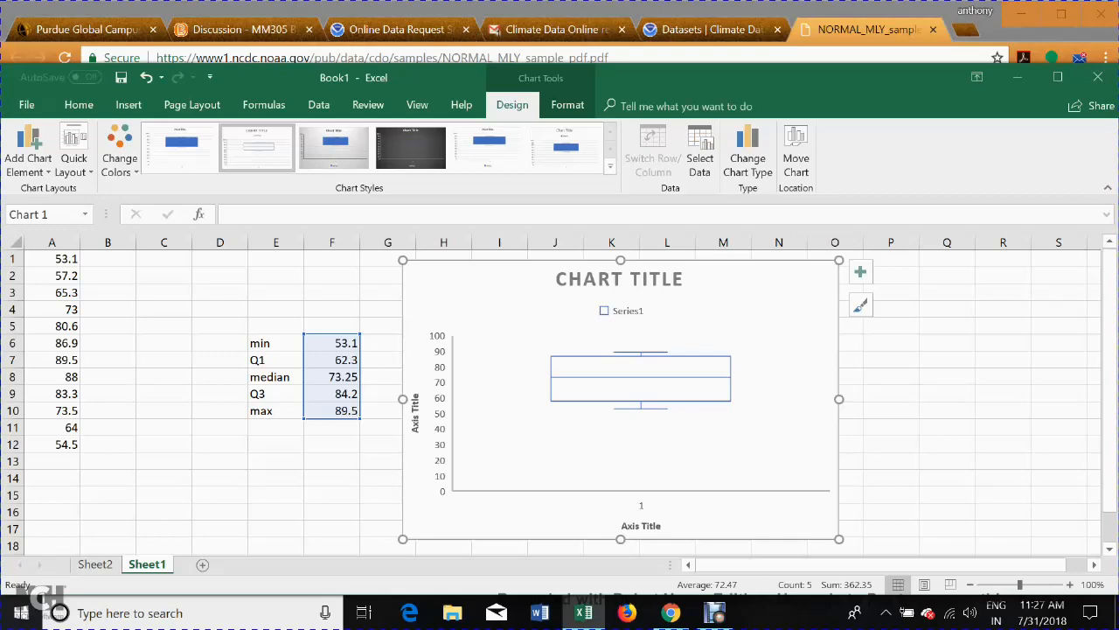
pyautogui.click(715, 612)
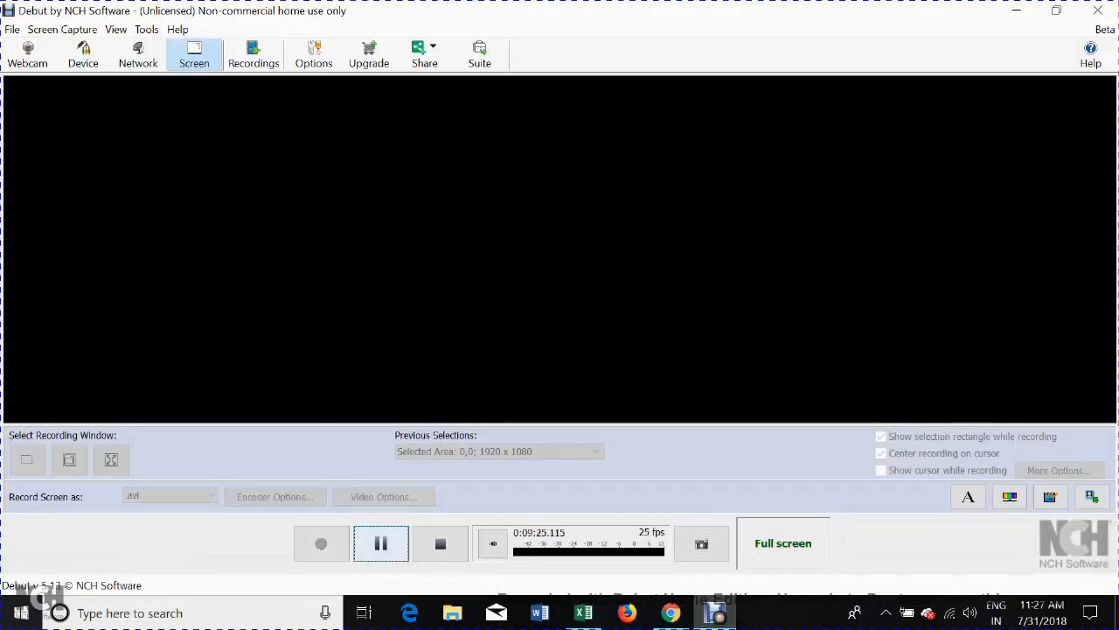